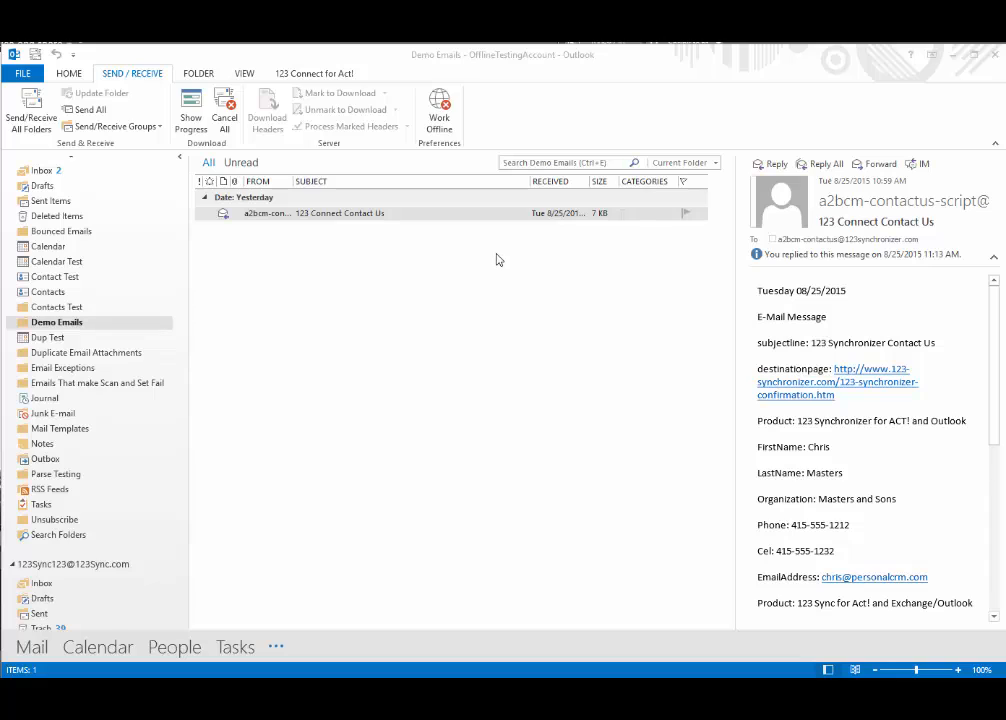
Open the 123 Connect Contact Us message and review the contact details and enquiry text in its body.
click(381, 222)
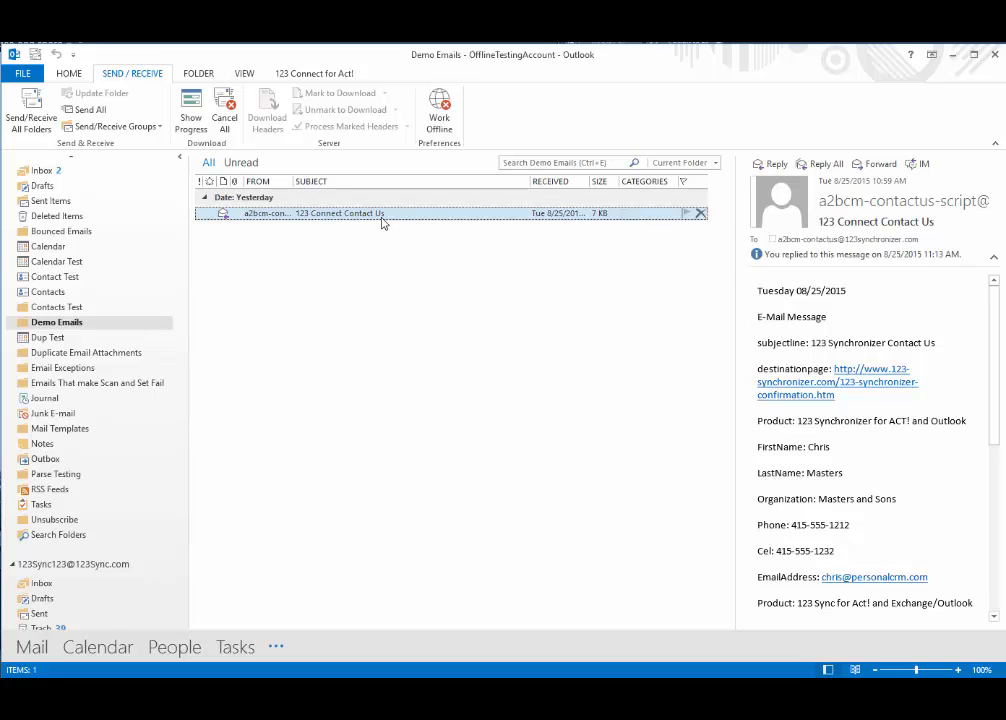
double_click(381, 222)
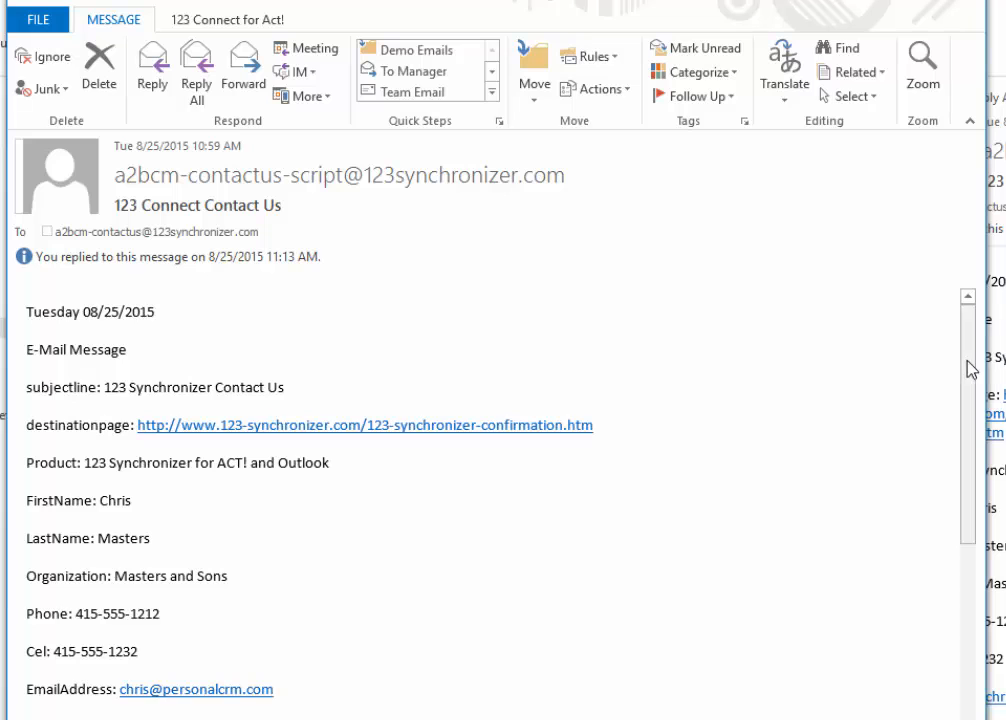
drag(970, 400, 977, 517)
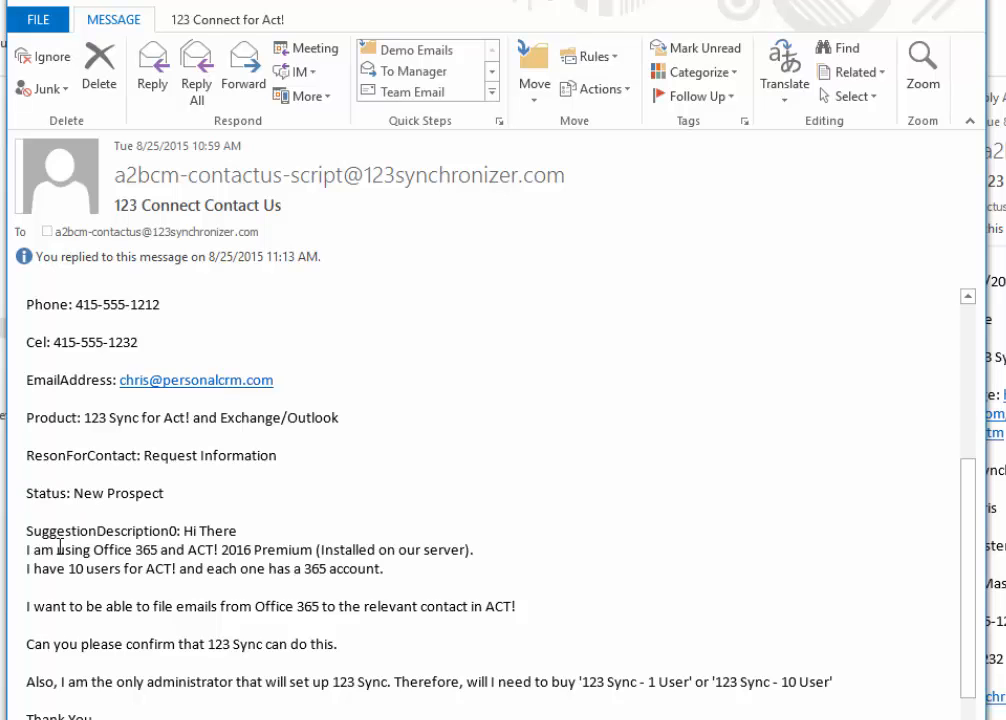
drag(30, 533, 124, 657)
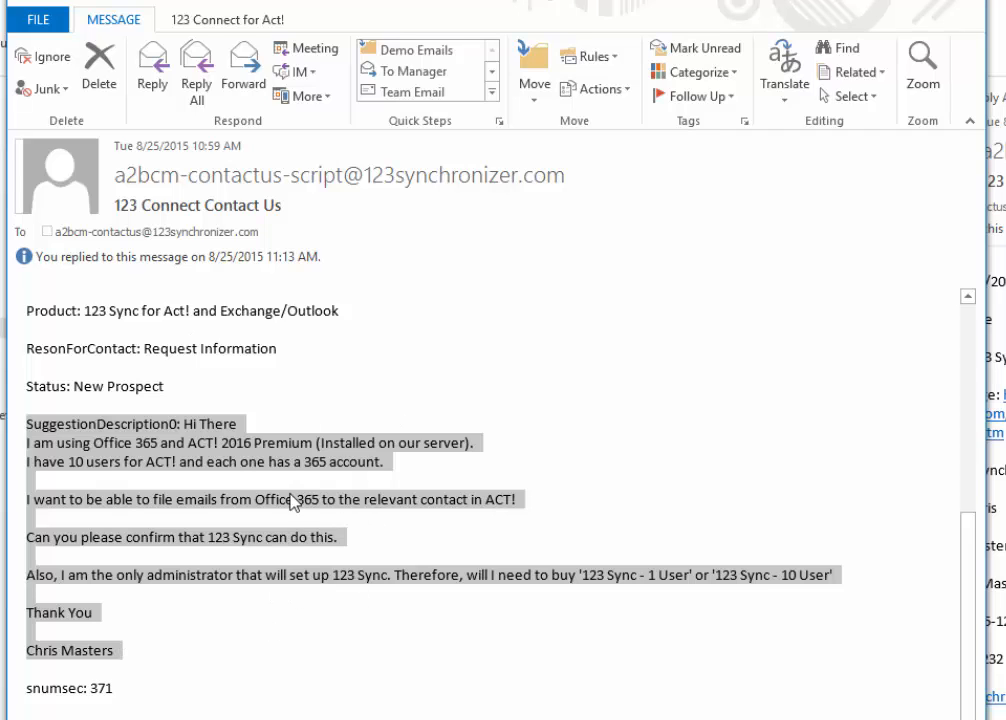
click(286, 427)
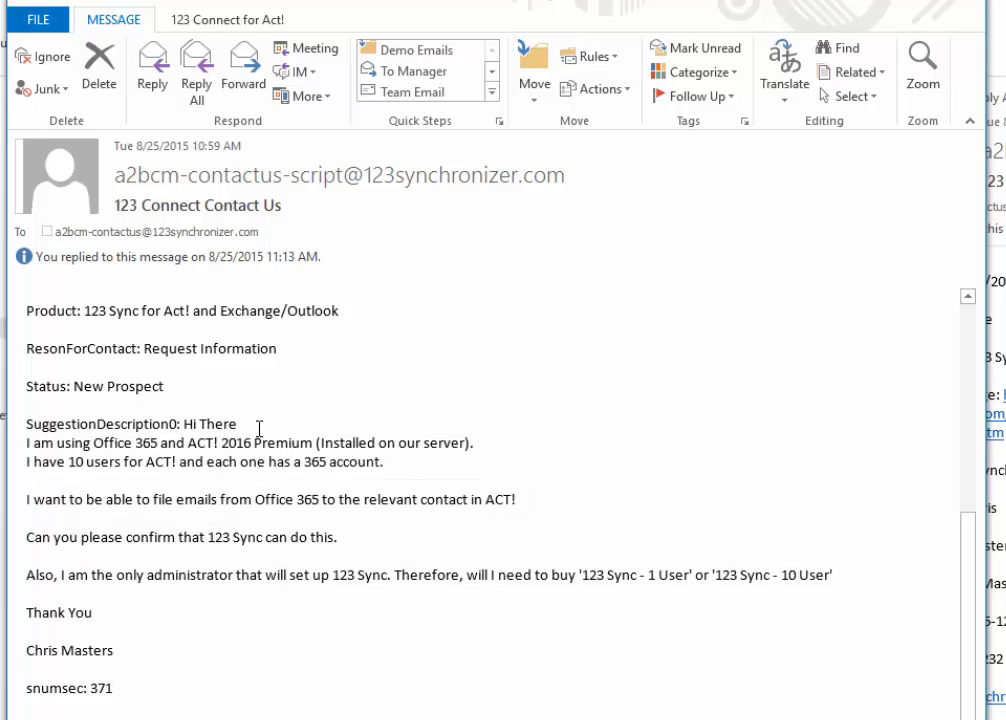
drag(178, 423, 180, 652)
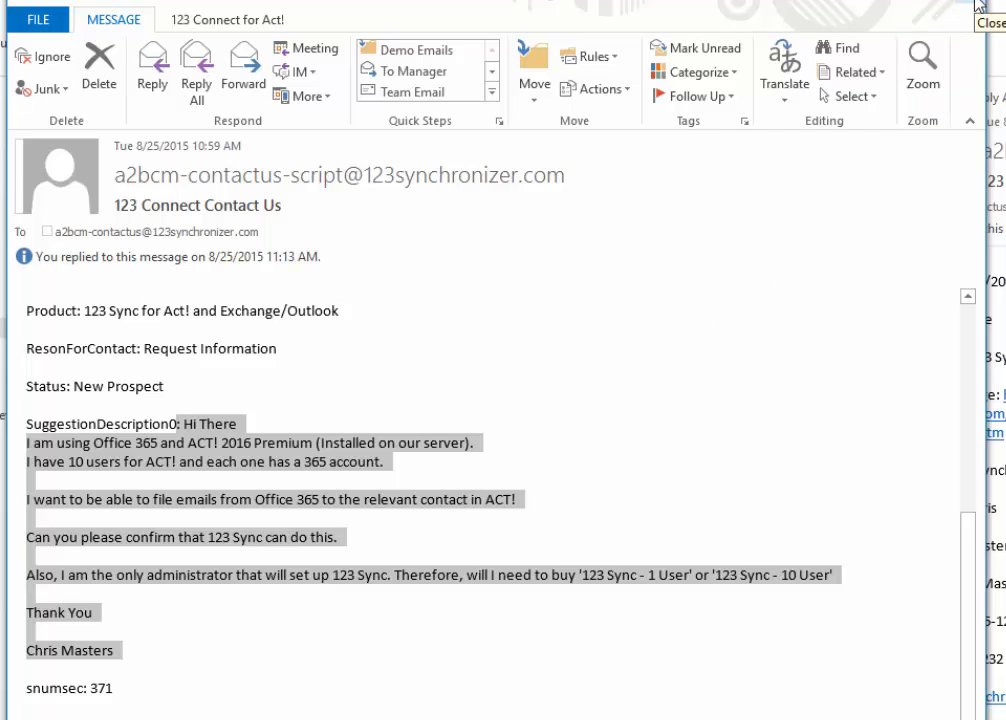
scroll(961, 340, up, 6)
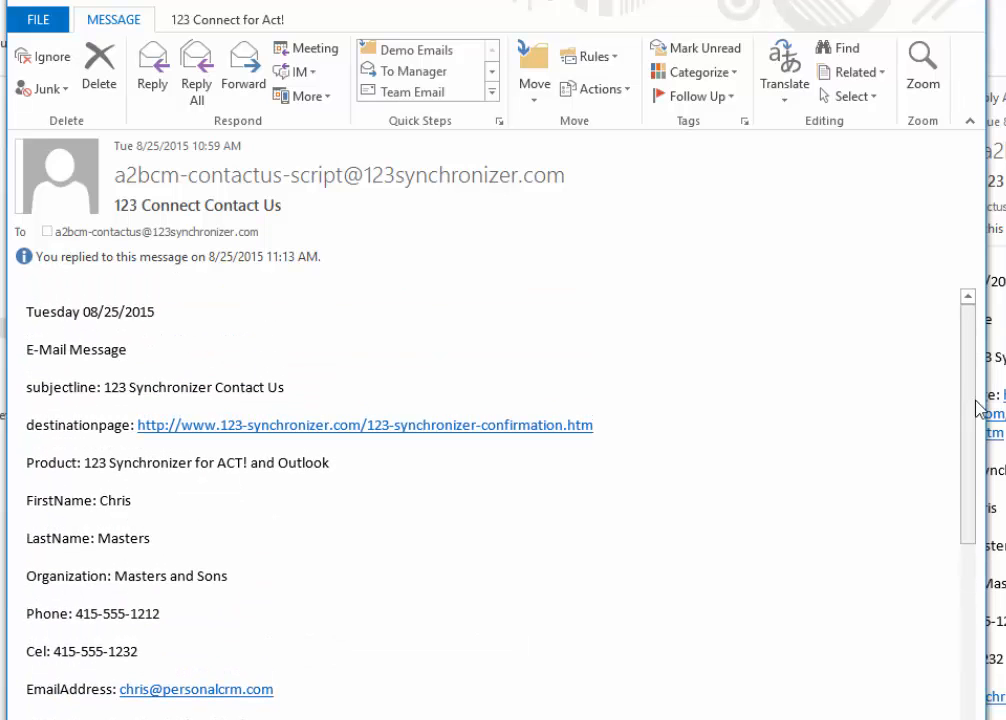
mouse_move(972, 405)
mouse_down()
mouse_move(970, 567)
mouse_move(966, 420)
mouse_up()
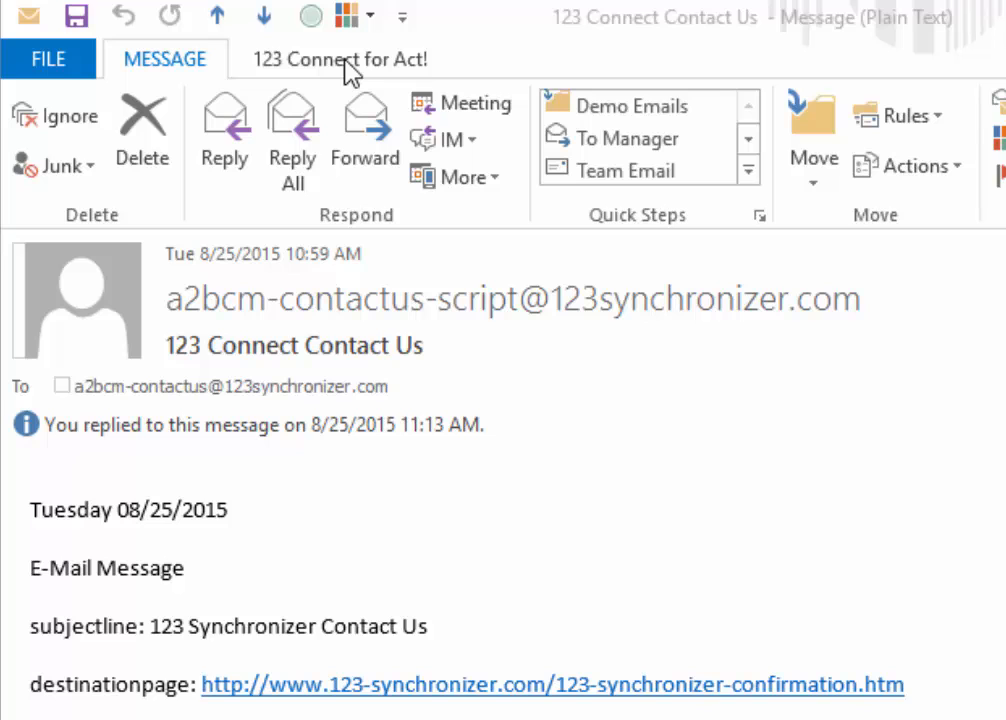
Open the Create/Update Contact From Email form for this message and check the sender's email address in it.
click(345, 60)
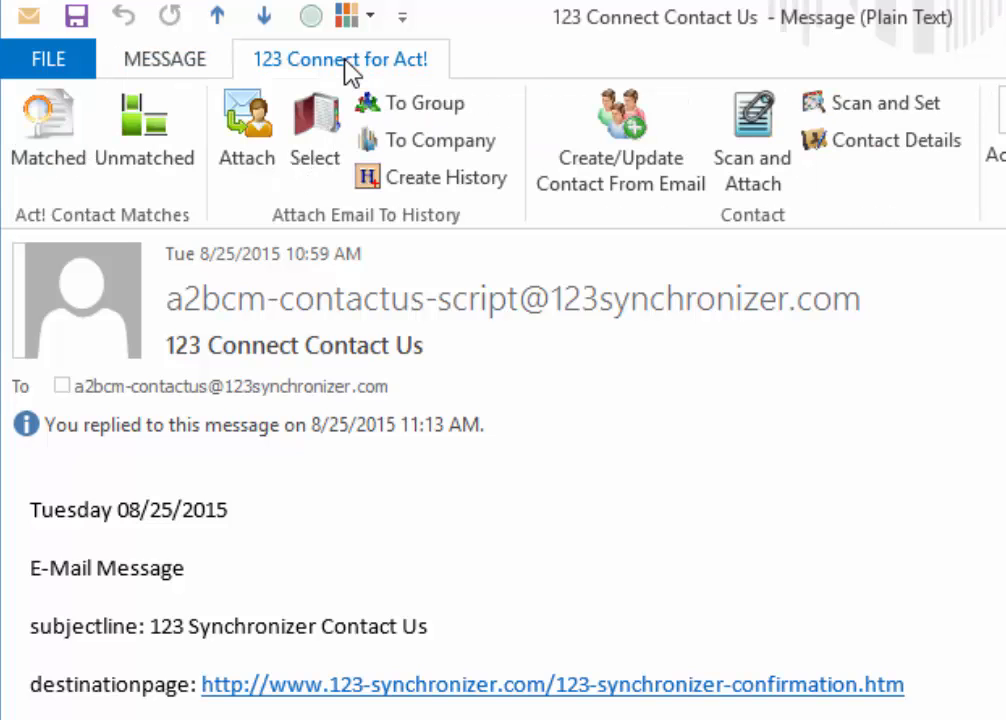
mouse_move(573, 300)
click(628, 160)
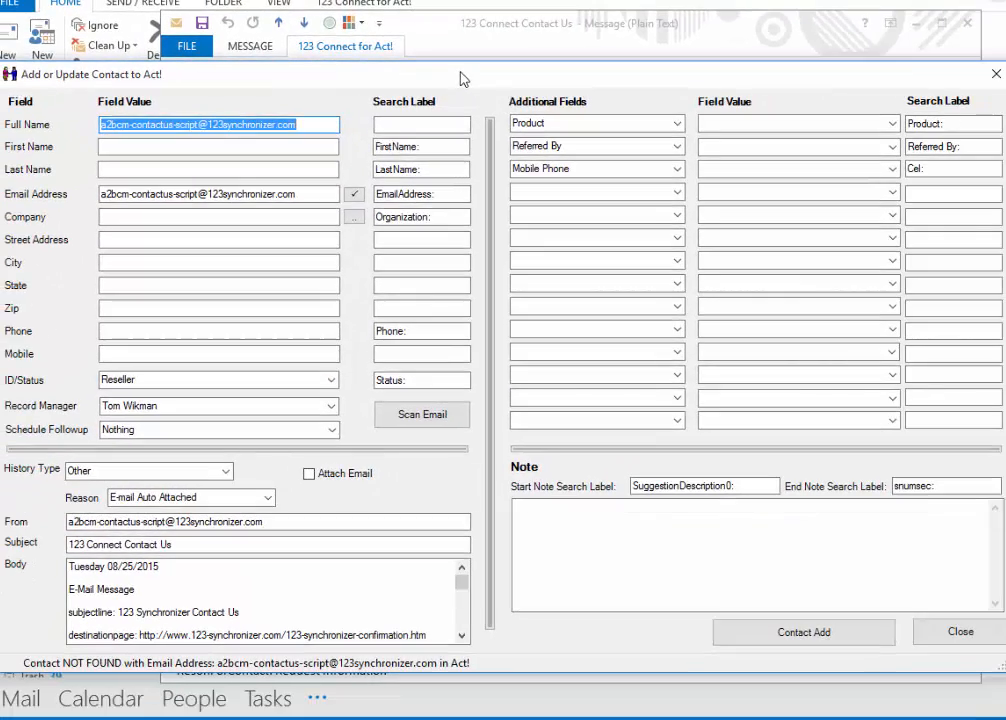
drag(463, 79, 482, 56)
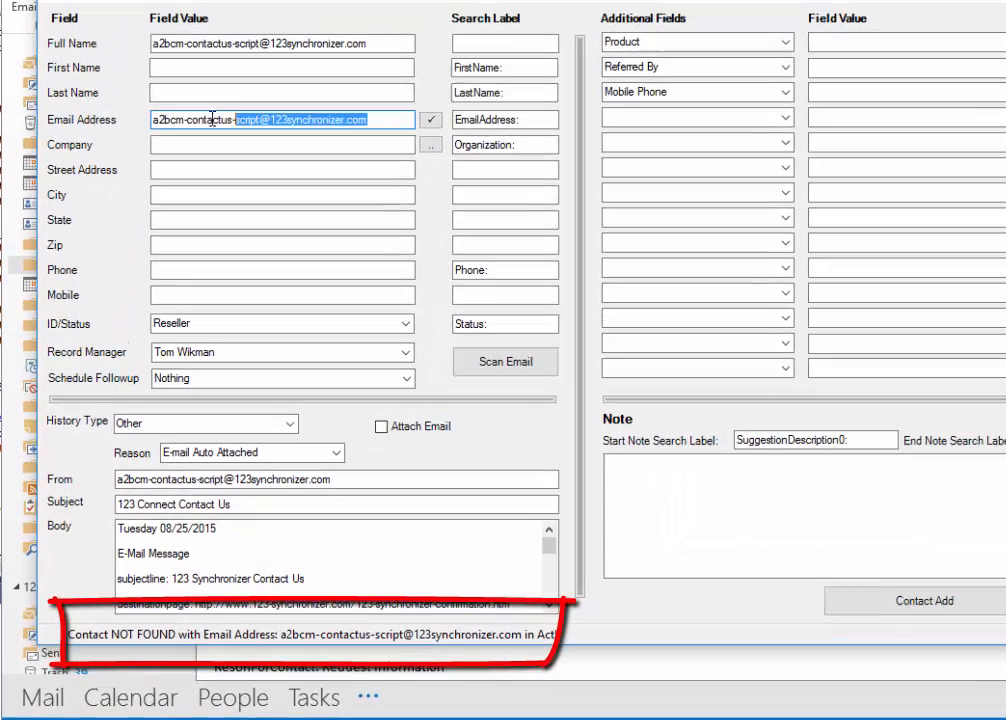
drag(212, 119, 152, 119)
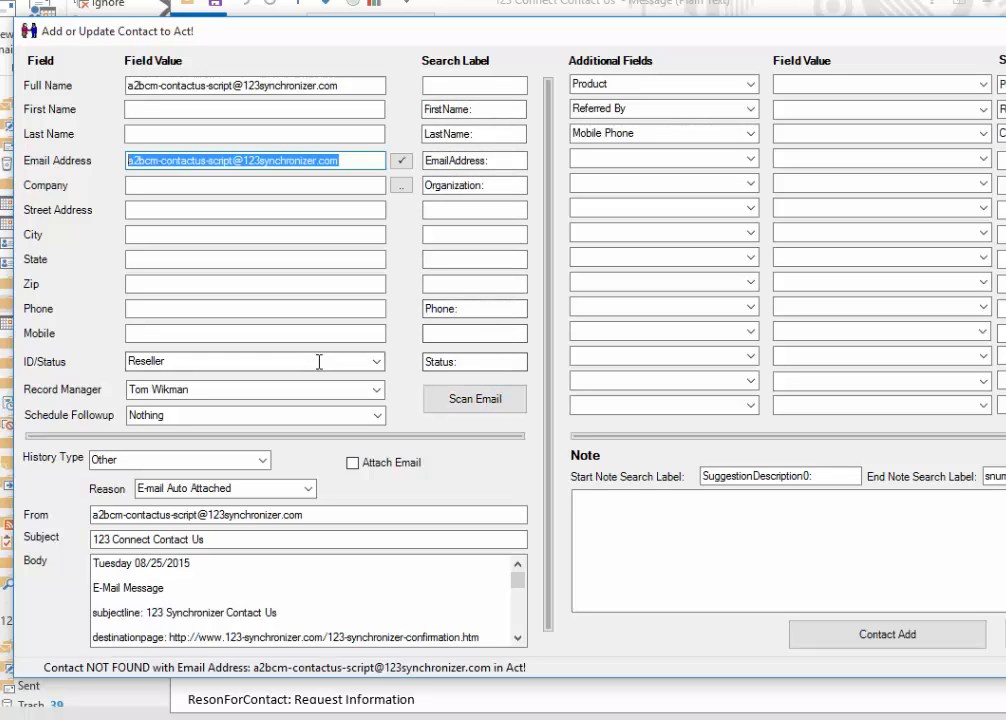
Scan the email to fill the contact fields and check the Organization label in the message body.
click(460, 402)
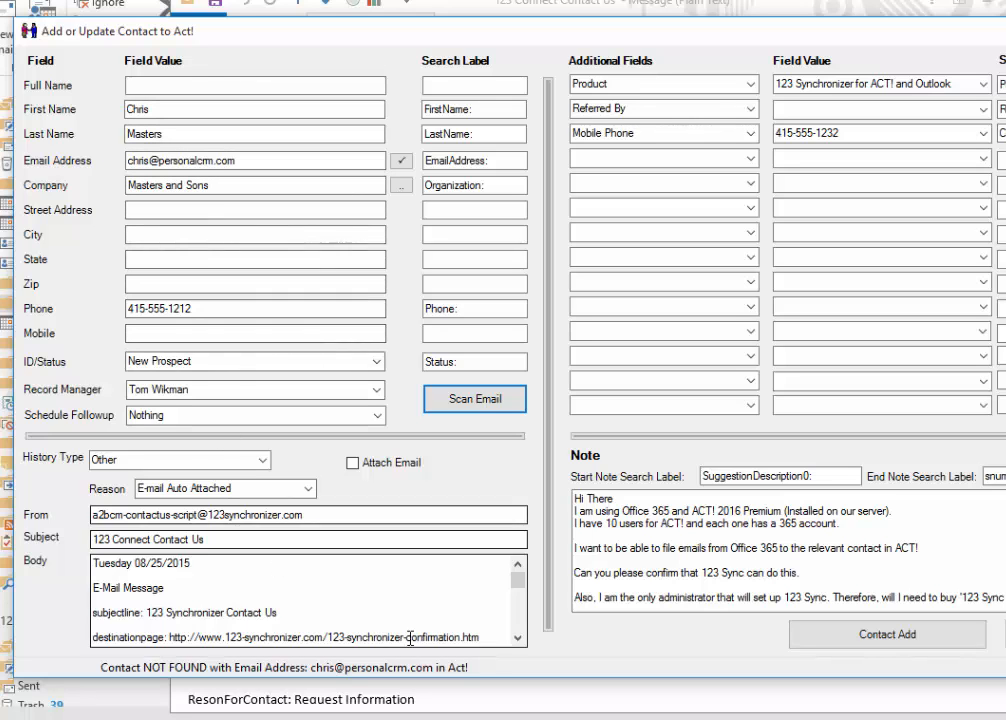
mouse_move(520, 592)
mouse_down()
mouse_move(519, 605)
mouse_move(514, 574)
mouse_up()
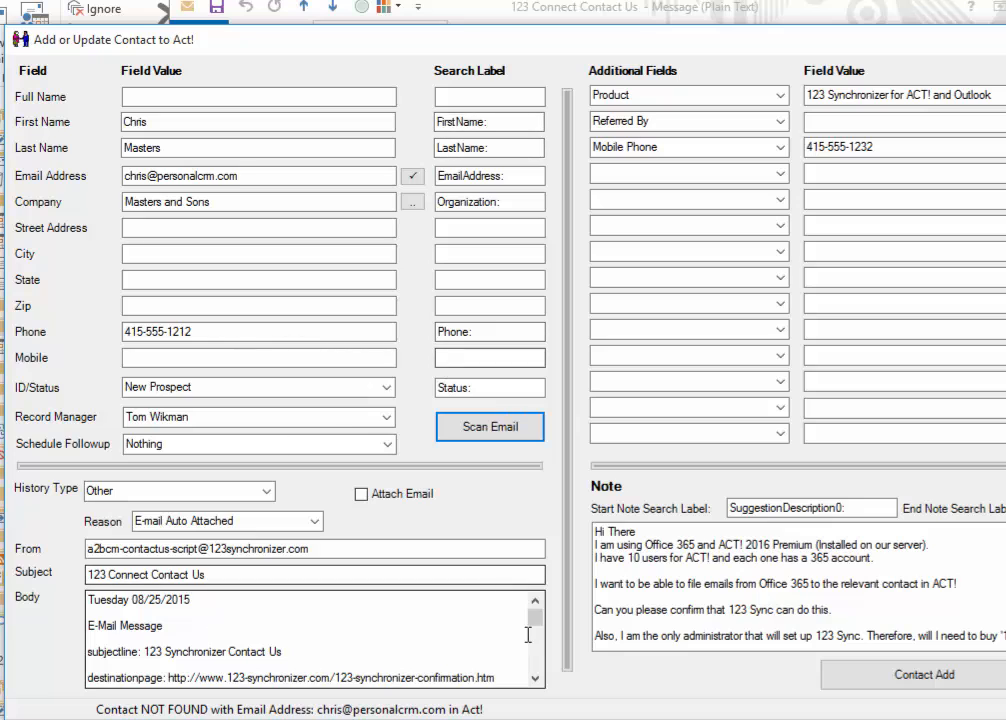
scroll(540, 625, down, 2)
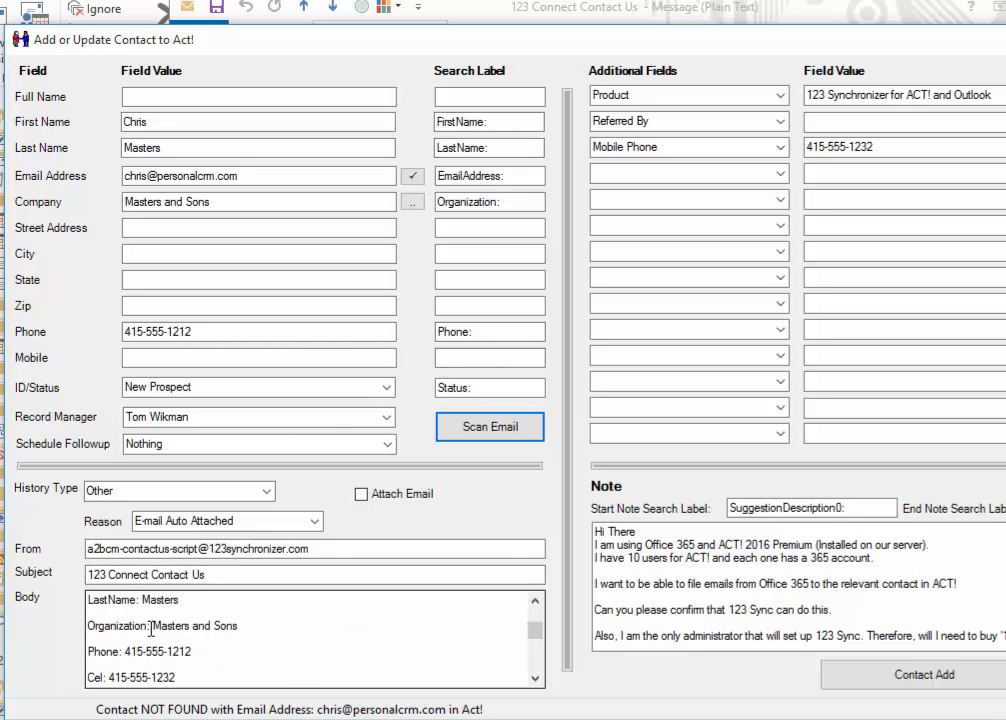
drag(151, 626, 86, 630)
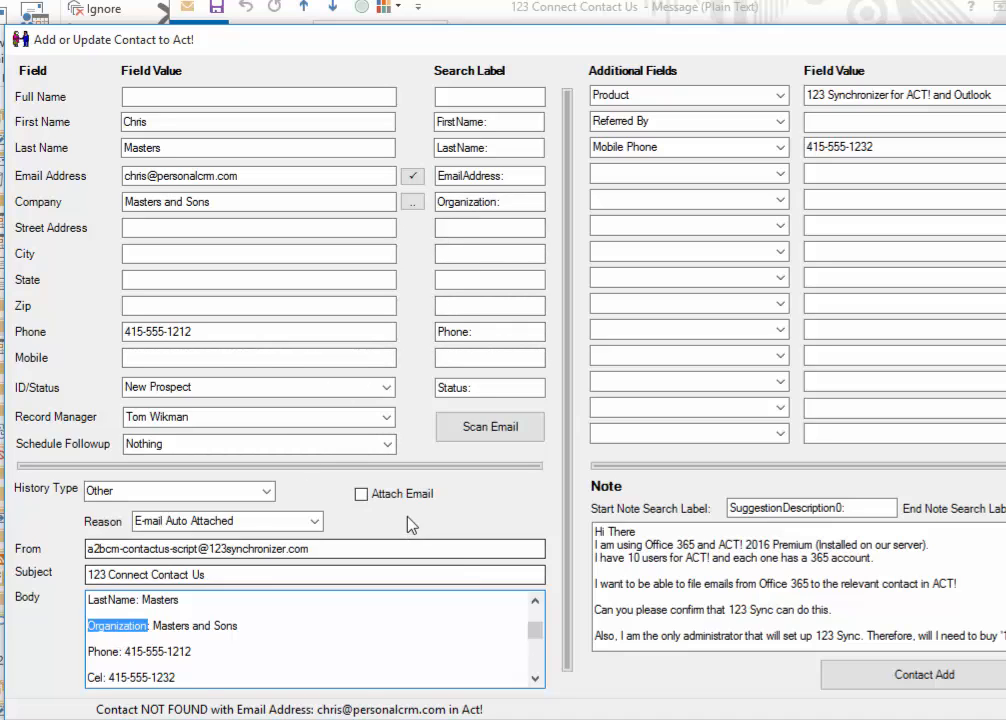
Copy the "Status:" label from the message body into the Referred By search label and rescan the email.
drag(538, 637, 540, 655)
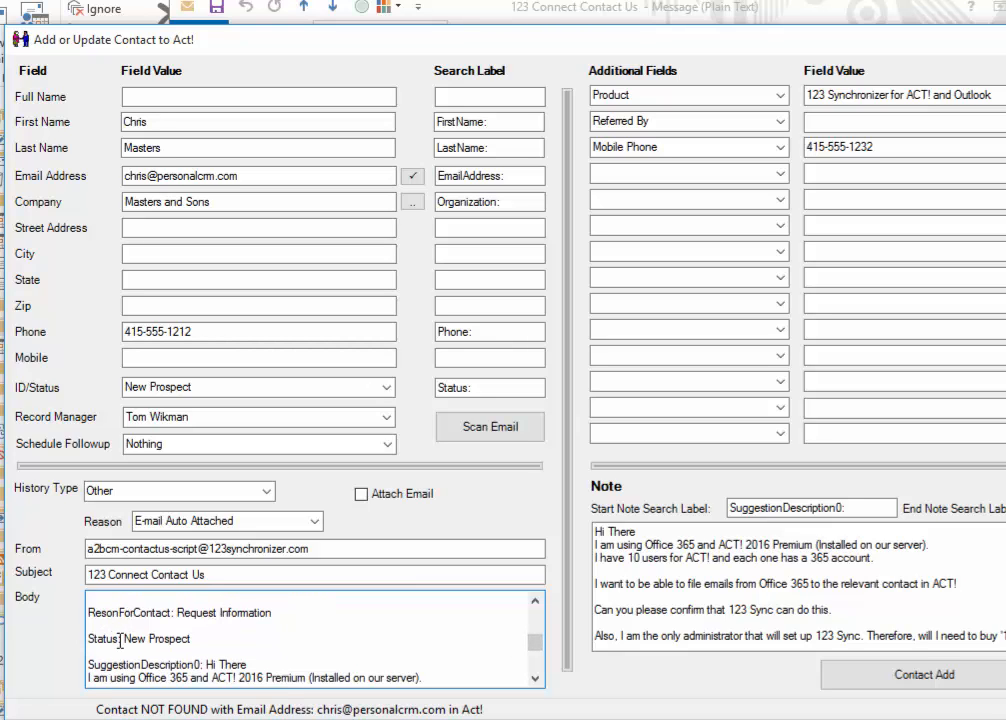
drag(119, 643, 90, 642)
key(ctrl+c)
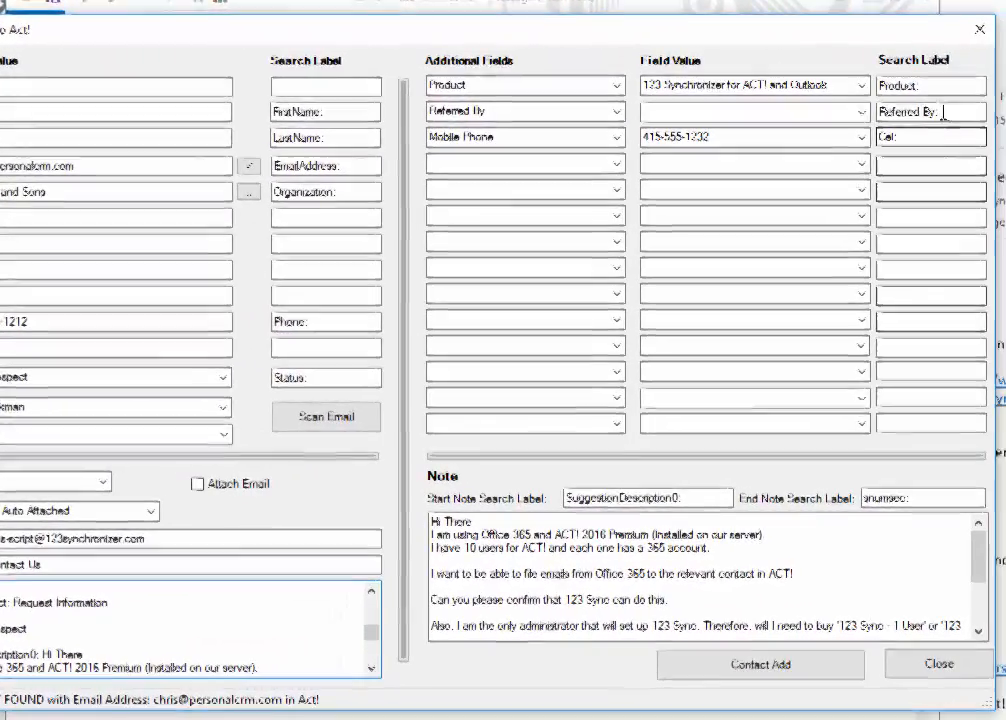
drag(944, 111, 839, 111)
key(ctrl+v)
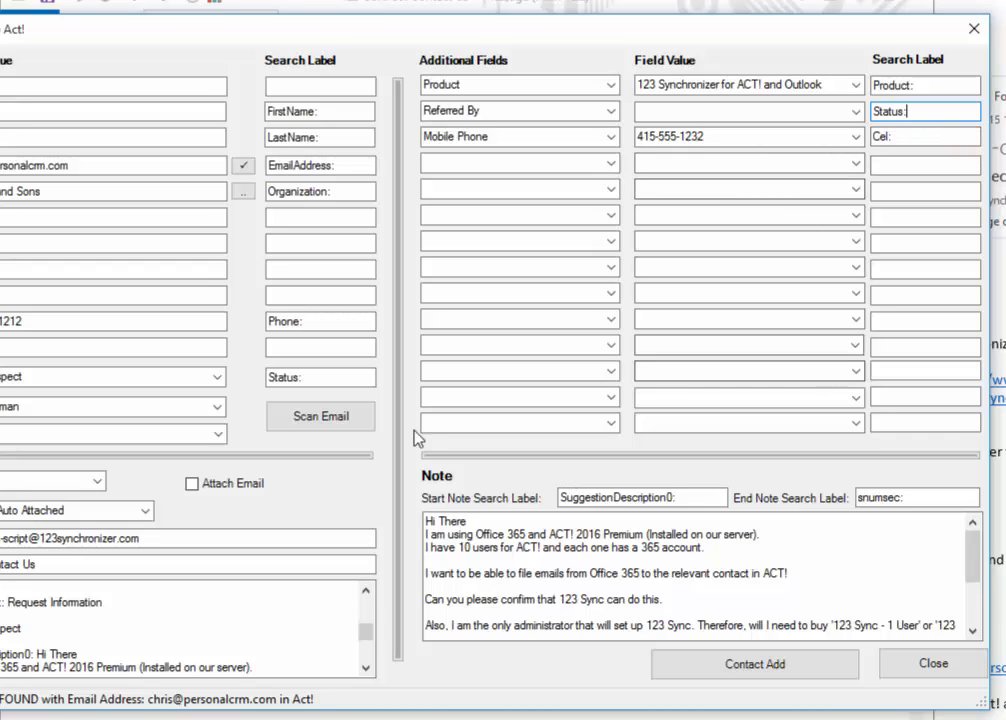
click(298, 421)
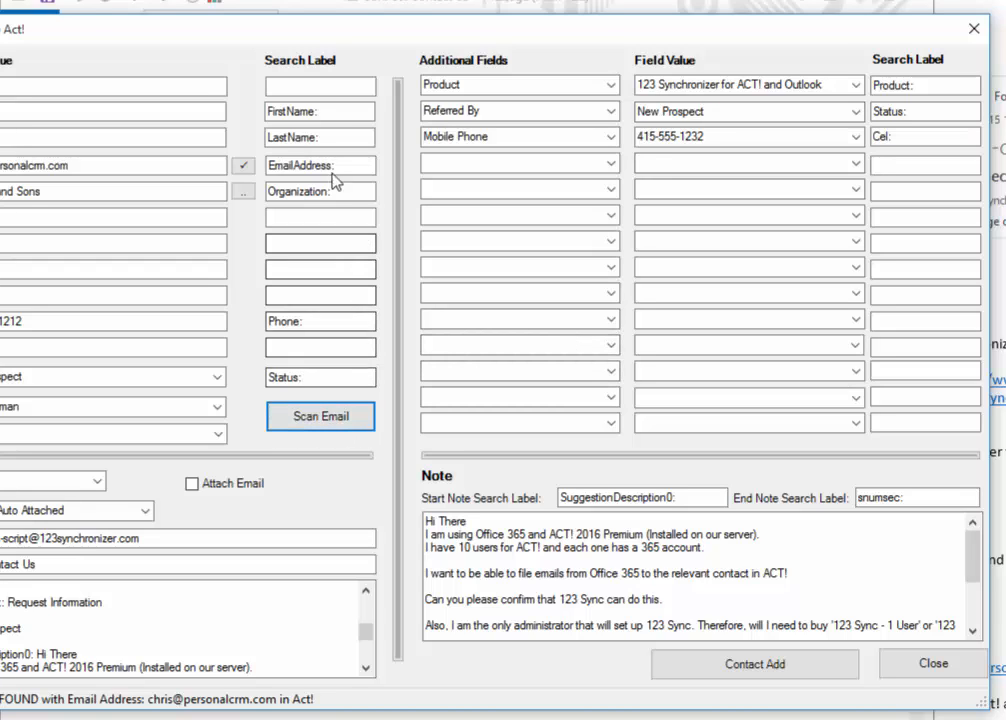
Review the scanned field values and search labels against the rest of the message body.
click(301, 376)
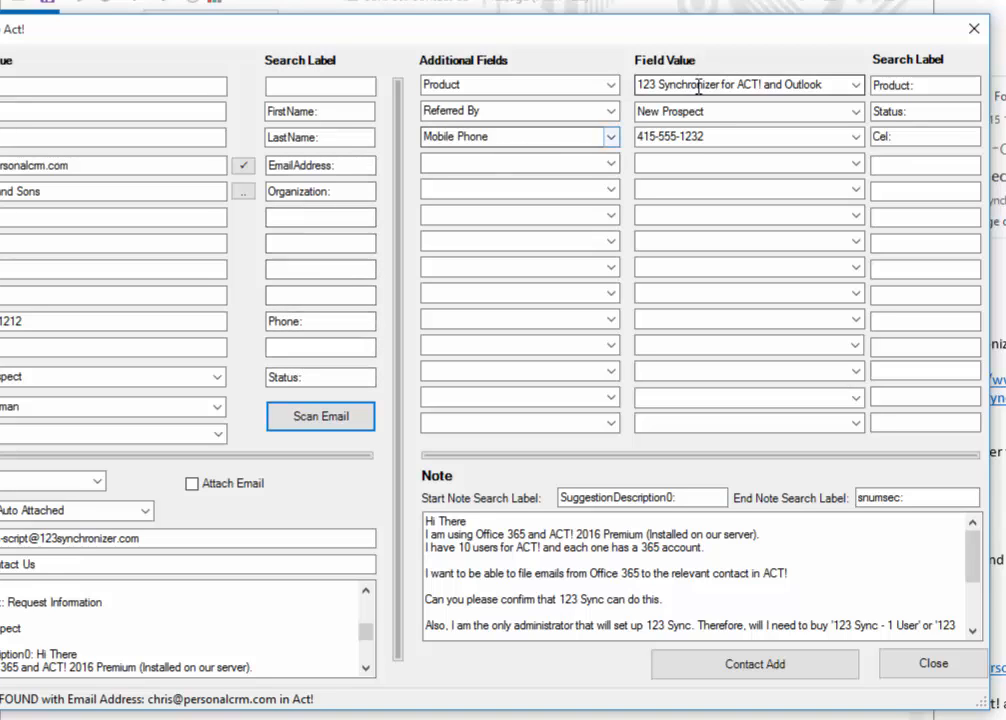
click(697, 140)
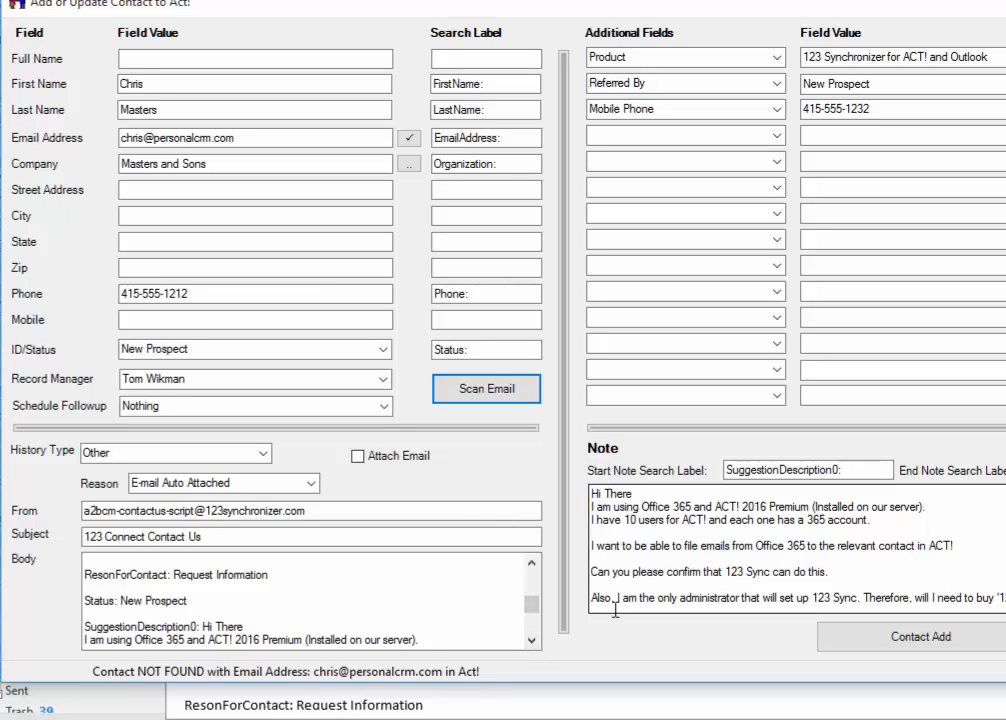
click(533, 642)
click(533, 642)
click(533, 642)
click(533, 642)
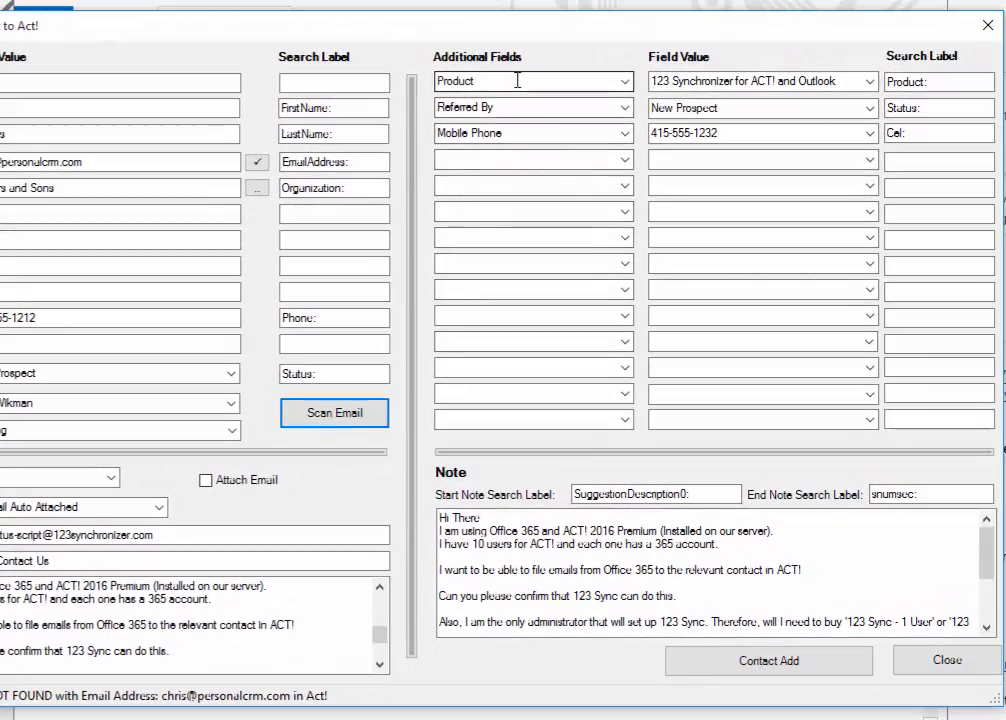
Set the value of the additional Product field to 123 Sync.
click(517, 80)
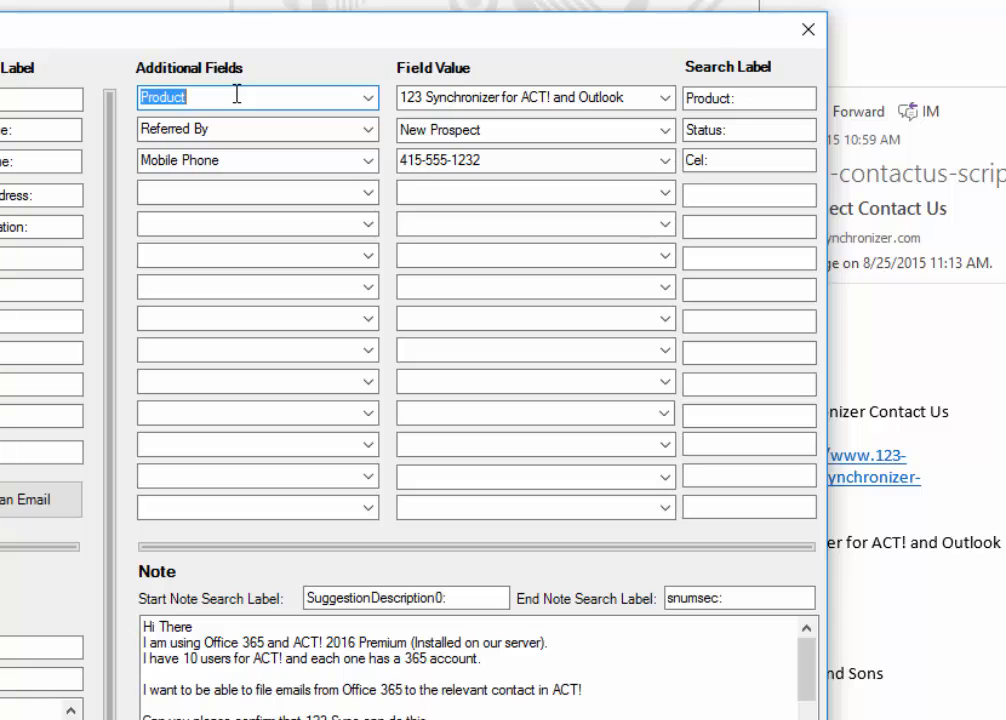
click(368, 97)
click(368, 97)
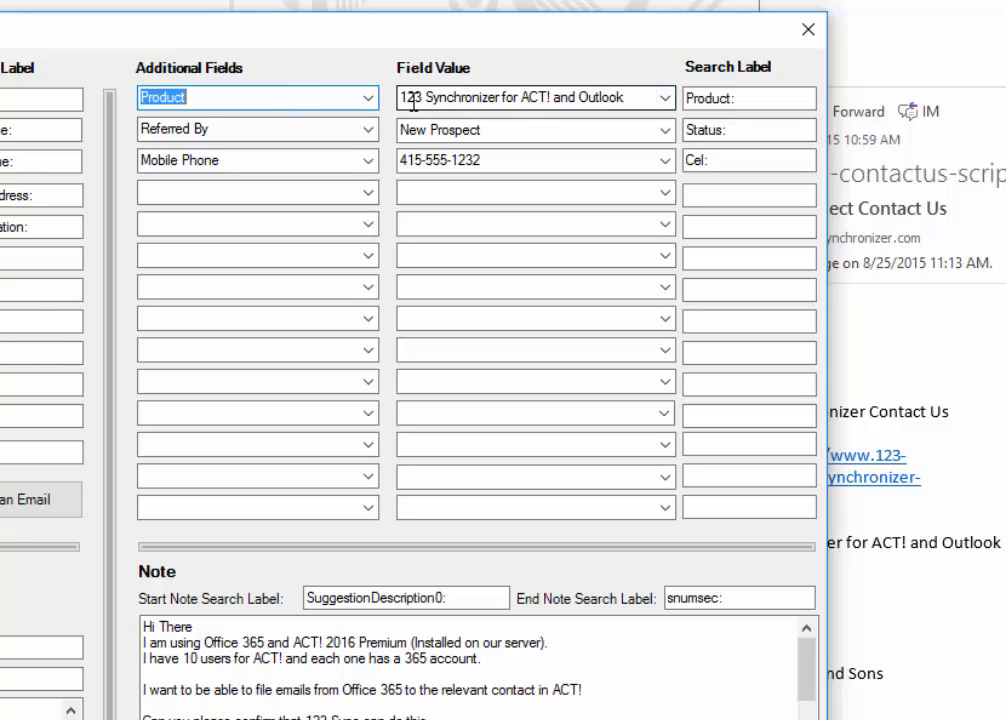
click(664, 103)
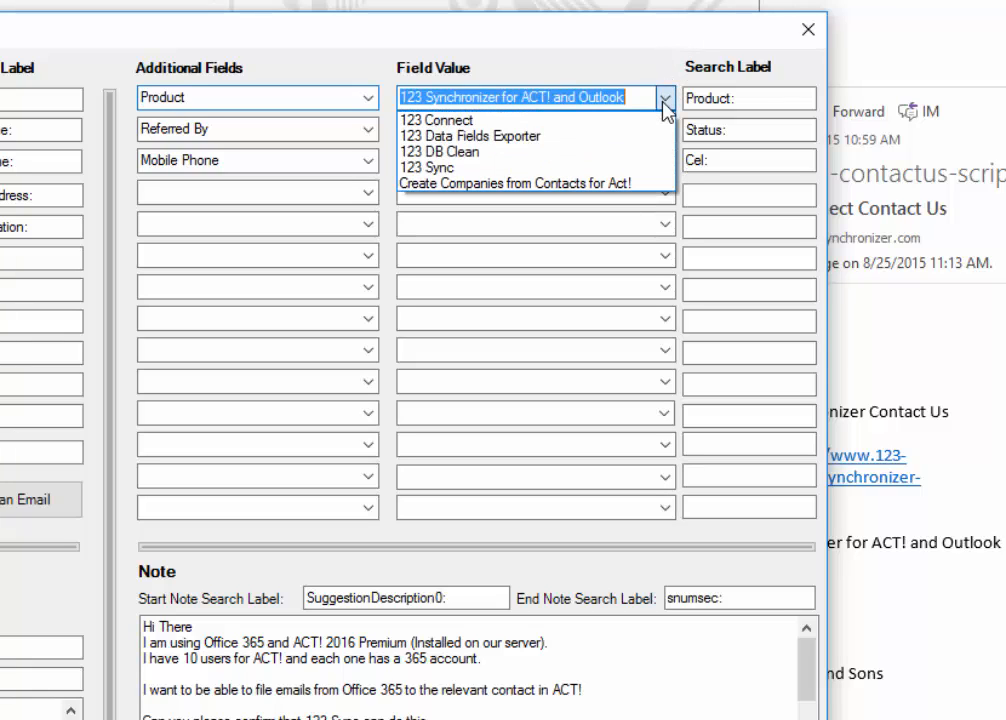
click(491, 167)
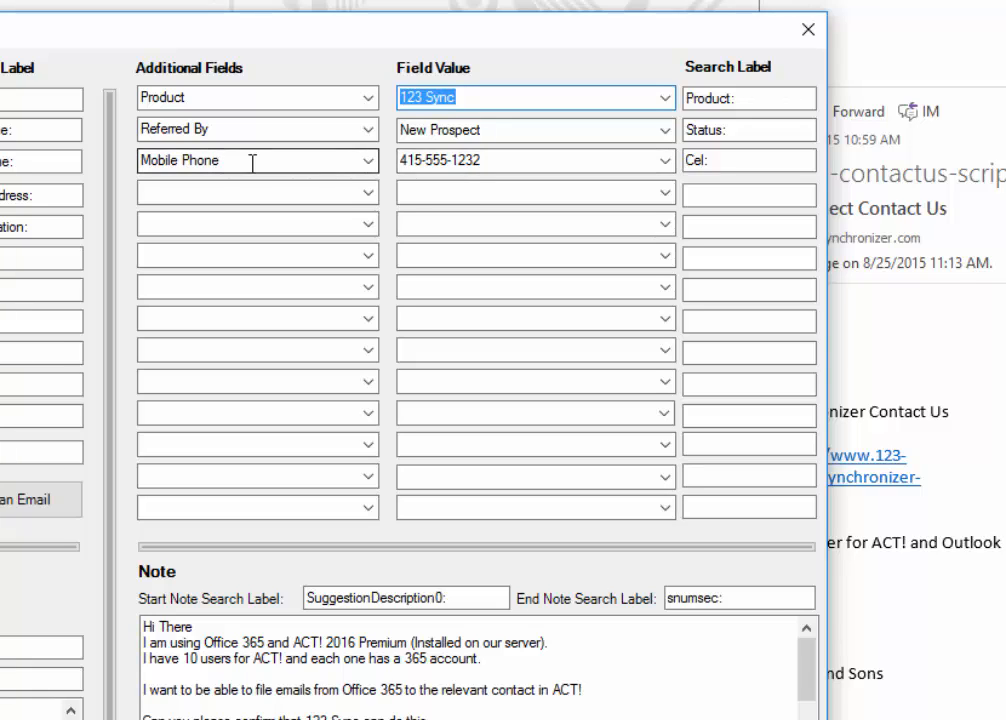
Set the value of the additional Referred By field to Affiliate/Partner.
click(666, 161)
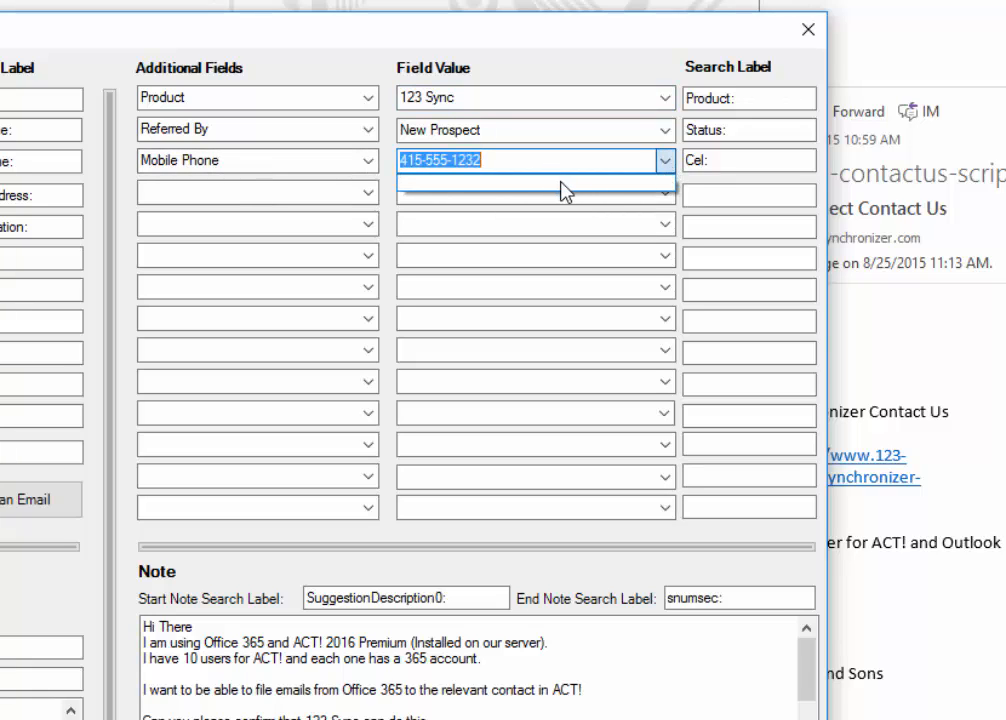
click(259, 128)
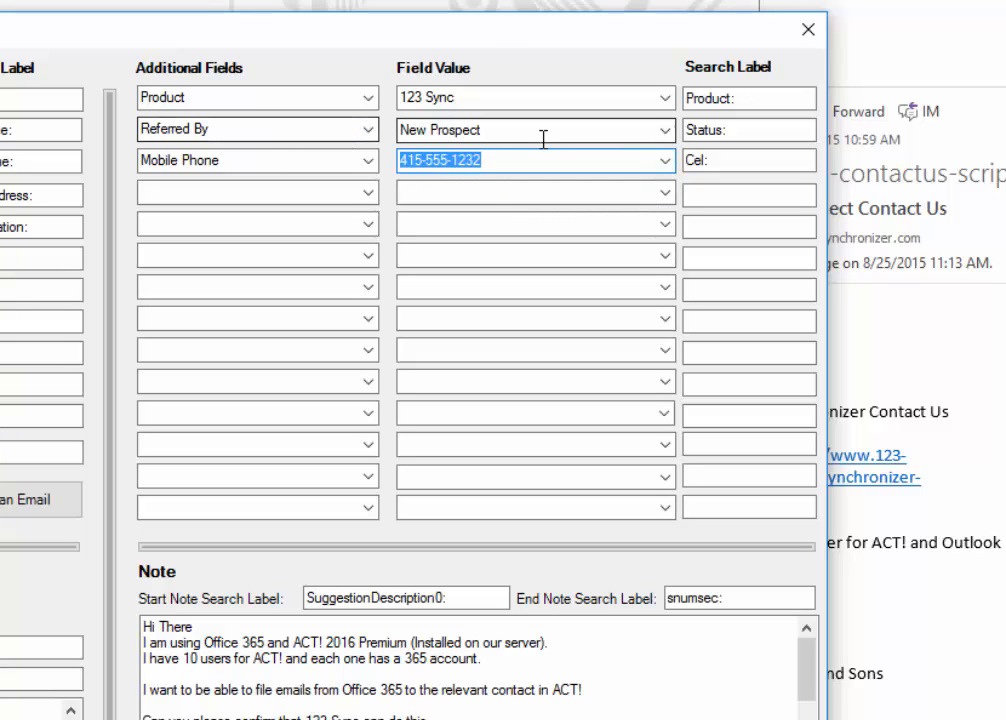
click(665, 131)
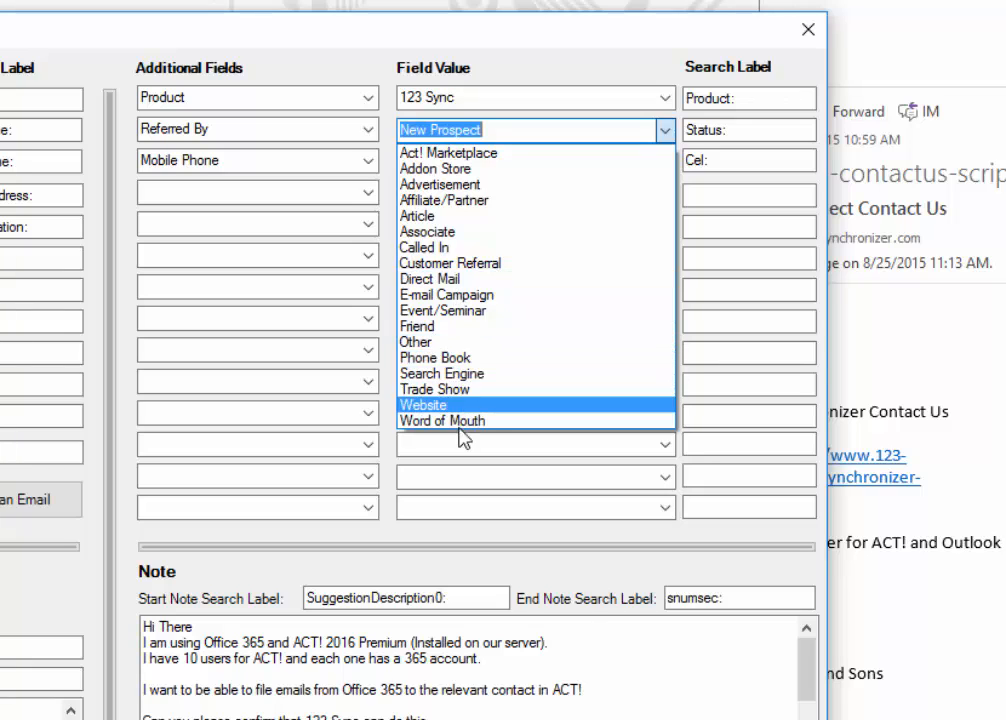
click(520, 258)
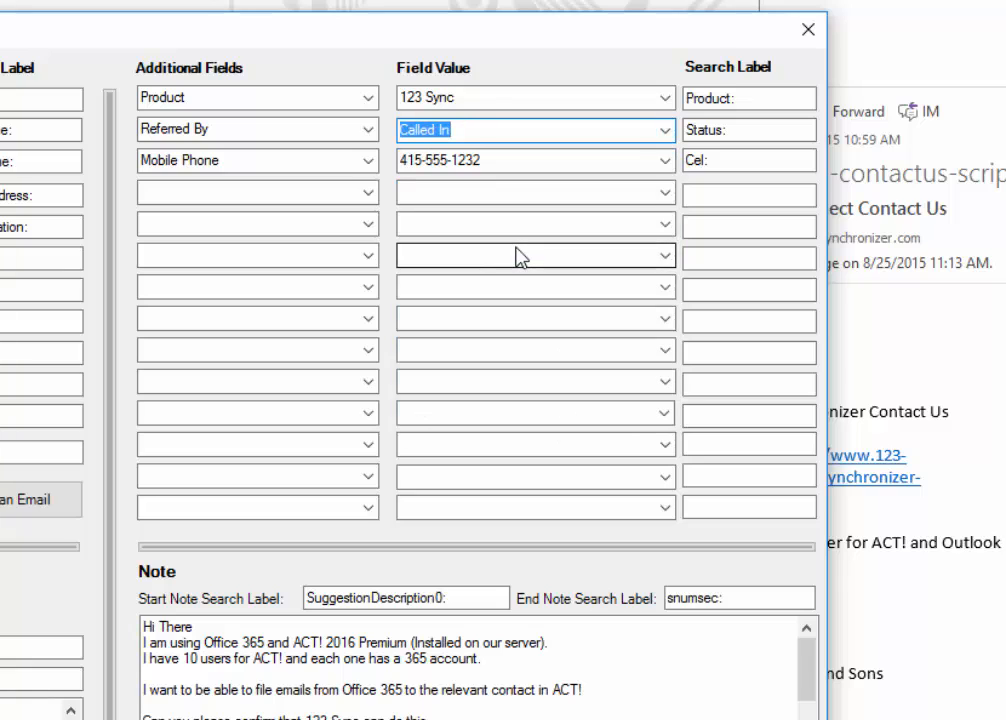
click(663, 132)
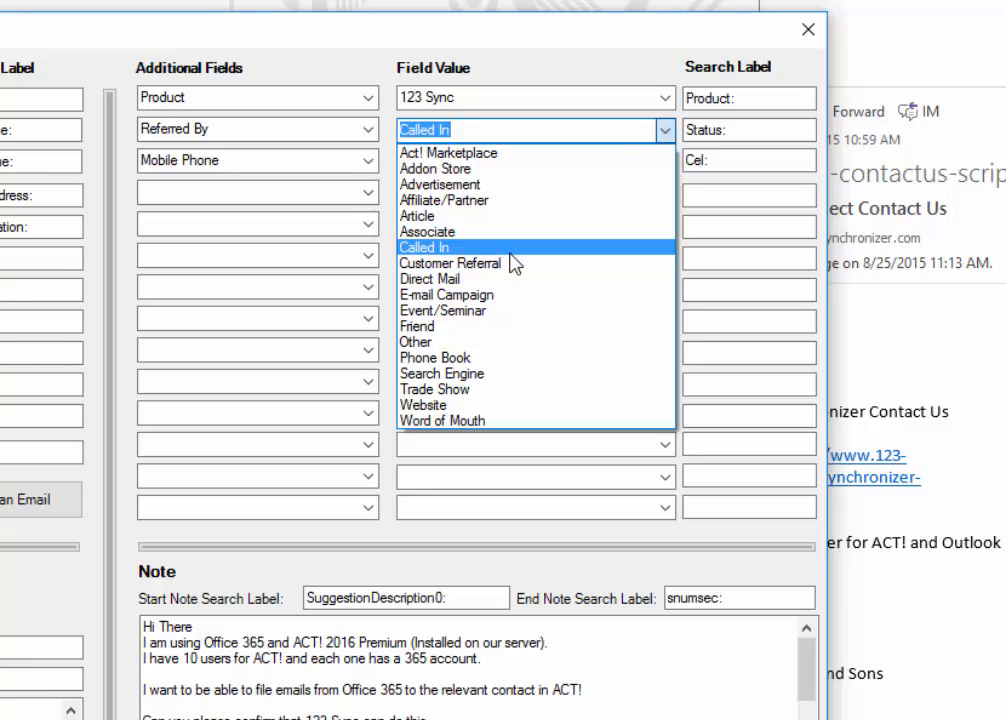
click(516, 200)
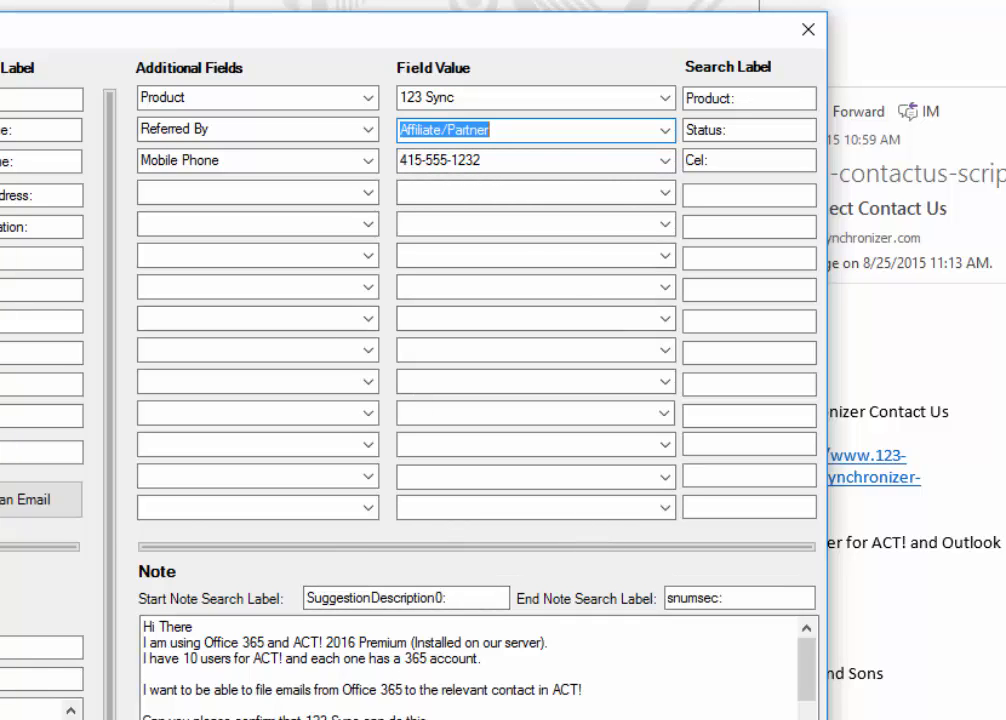
Set the ID/Status to Prospect and add the scanned contact to Act!
click(155, 400)
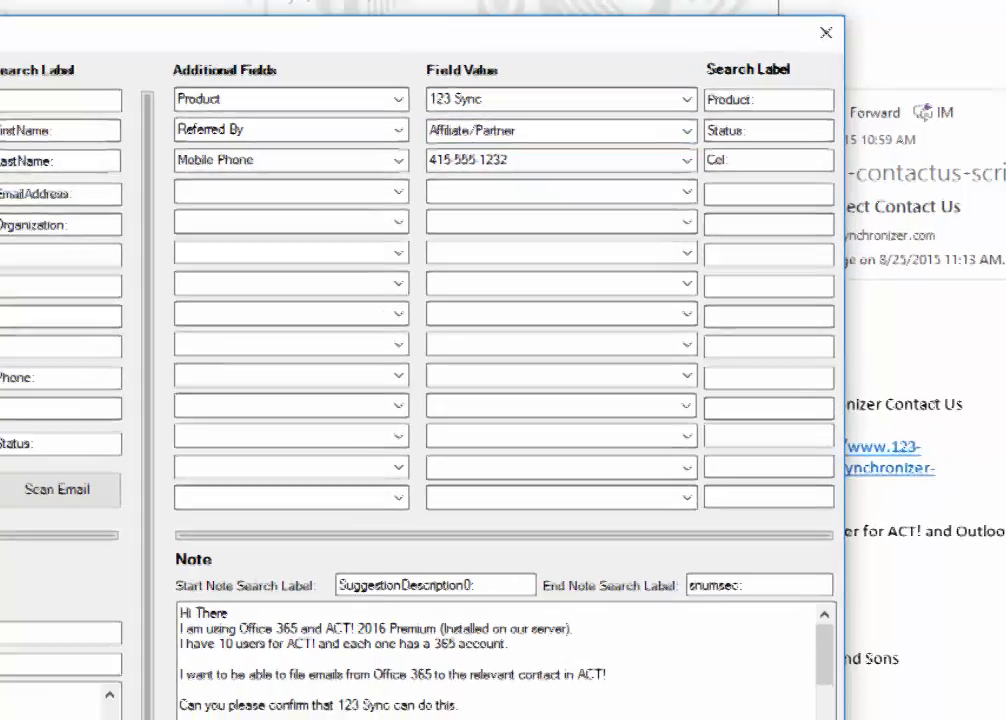
drag(152, 485, 152, 516)
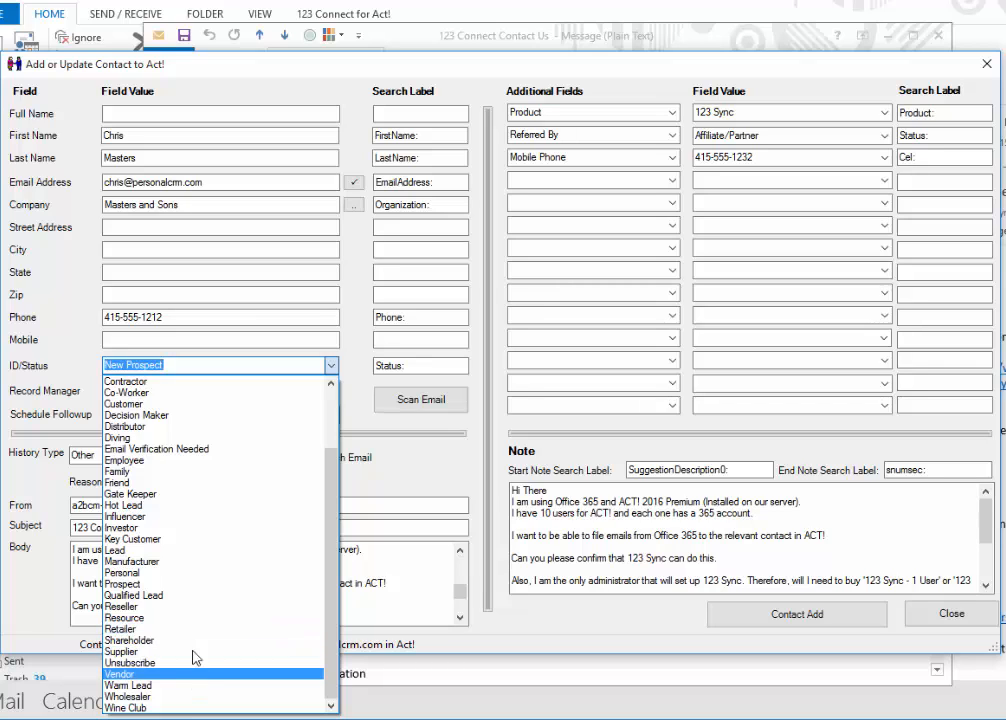
click(197, 584)
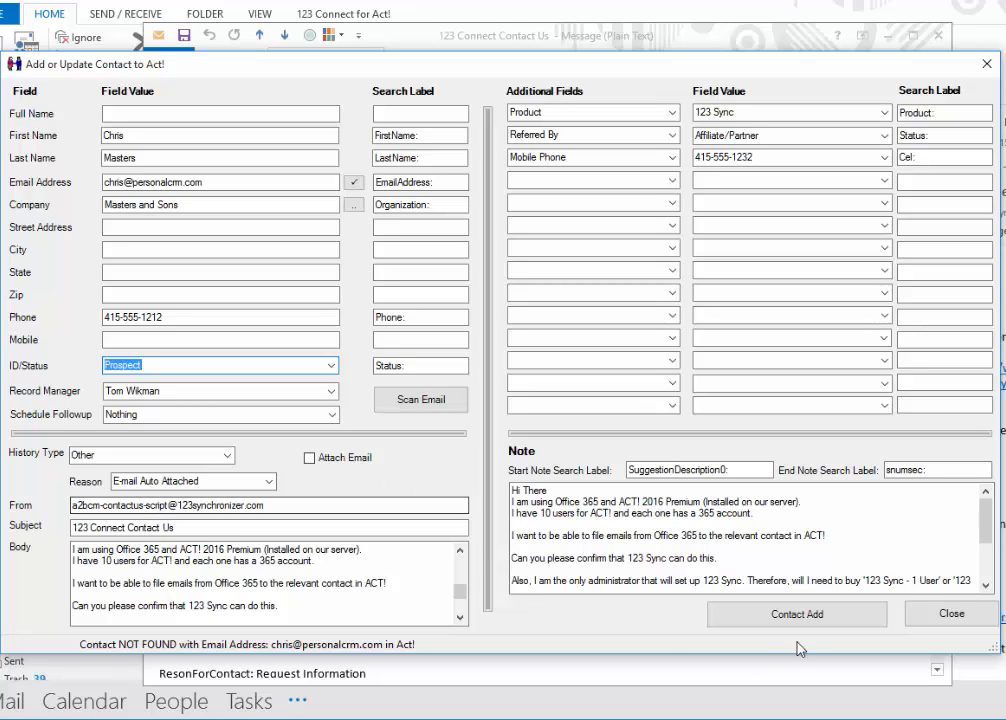
click(800, 614)
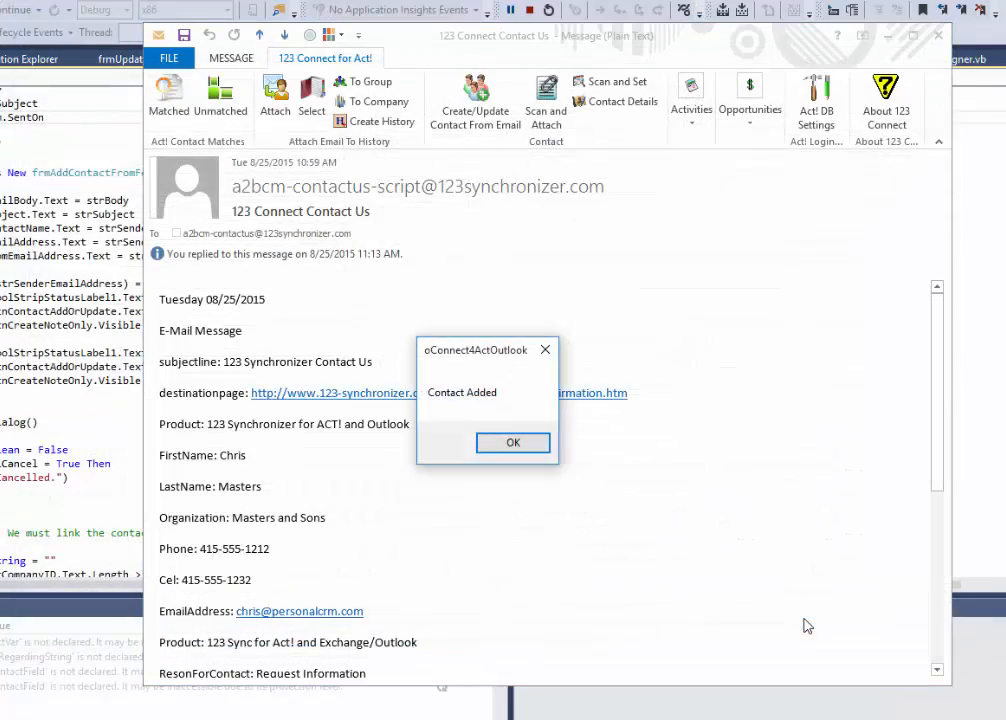
click(470, 476)
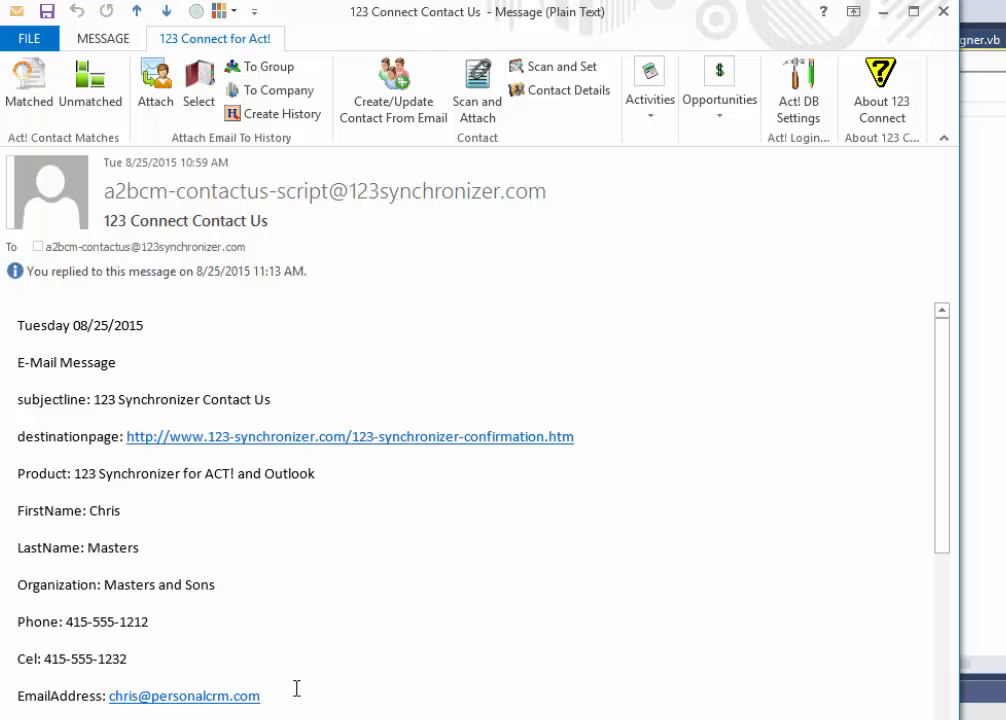
Copy the contact's email address from the message body, switch to Act! and look up the contact by the E-mail field.
drag(271, 695, 110, 696)
key(ctrl+c)
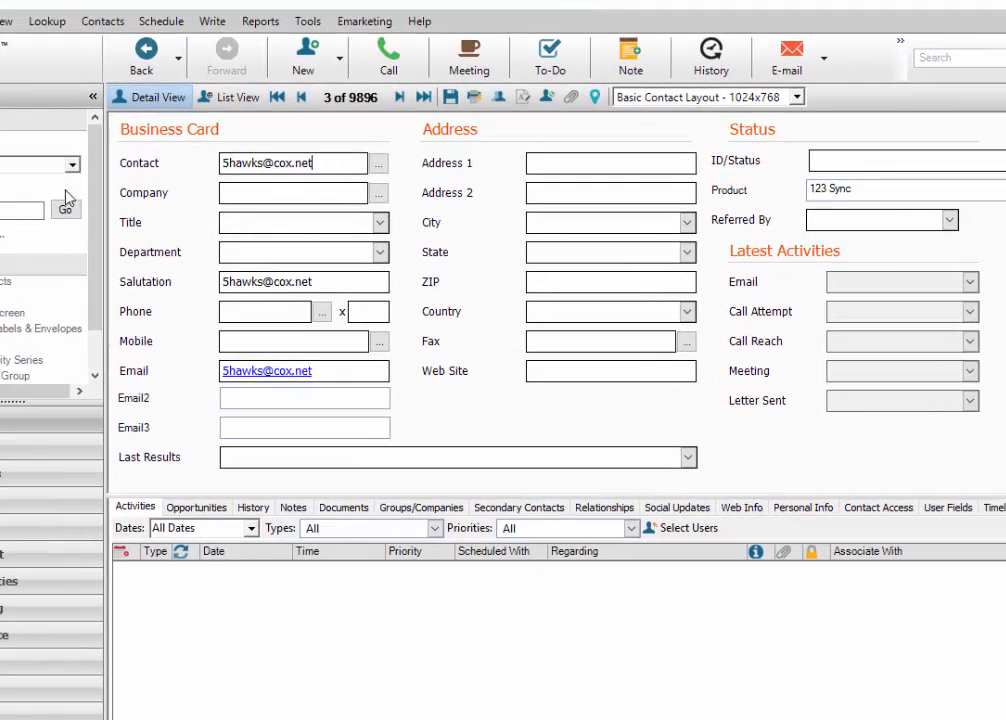
click(8, 210)
key(ctrl+v)
click(160, 162)
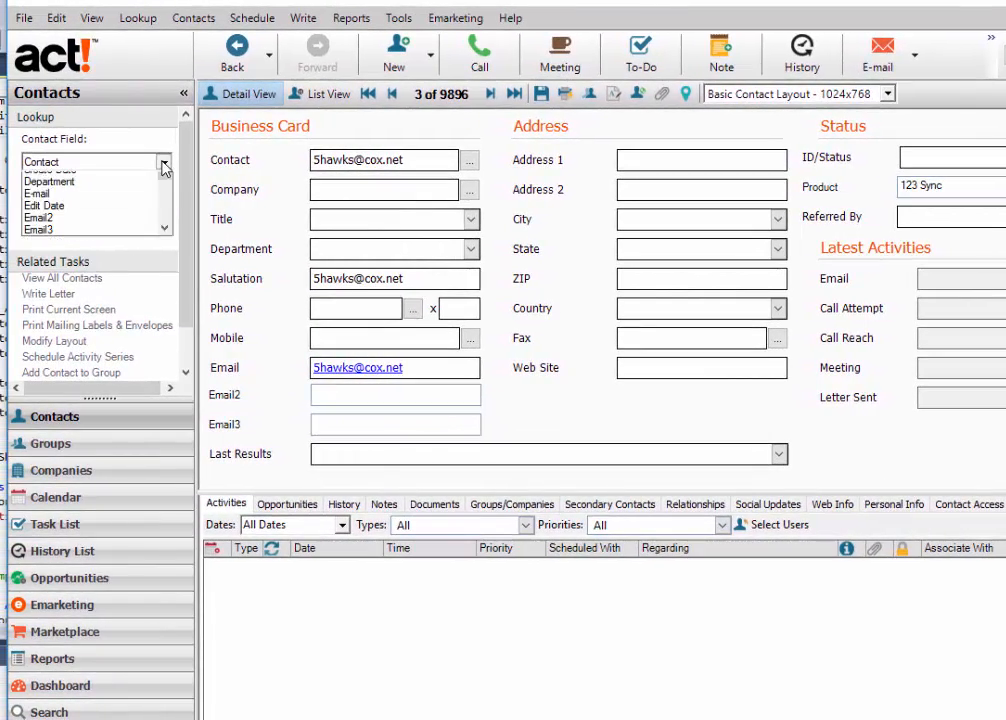
click(150, 228)
click(156, 206)
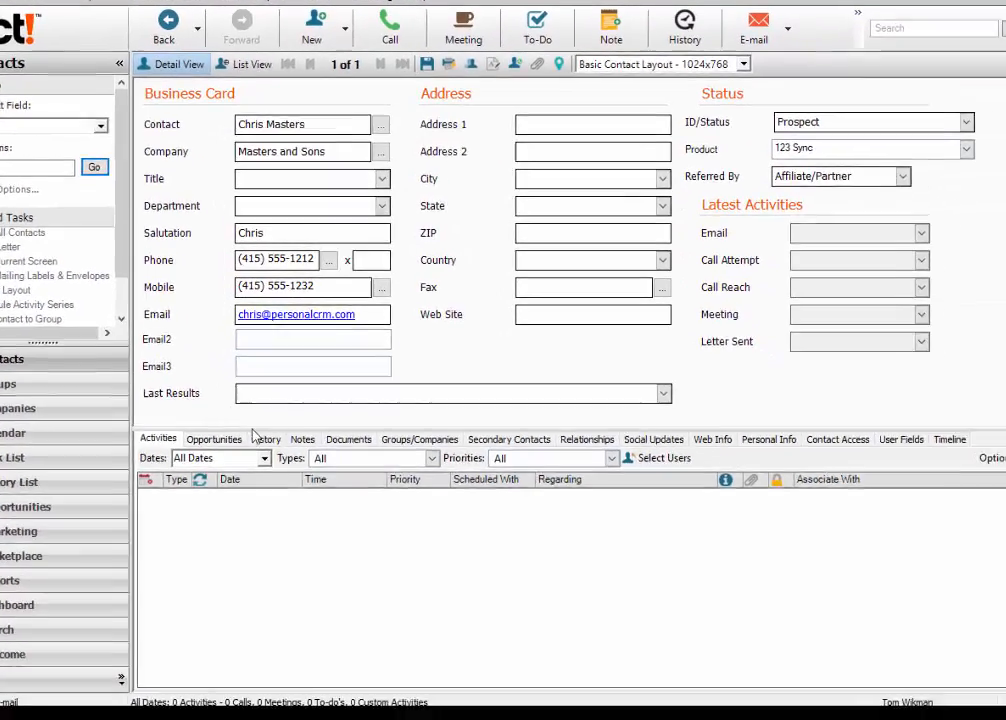
Review the contact's history in Act! and read through the attached email entry.
click(344, 504)
click(288, 495)
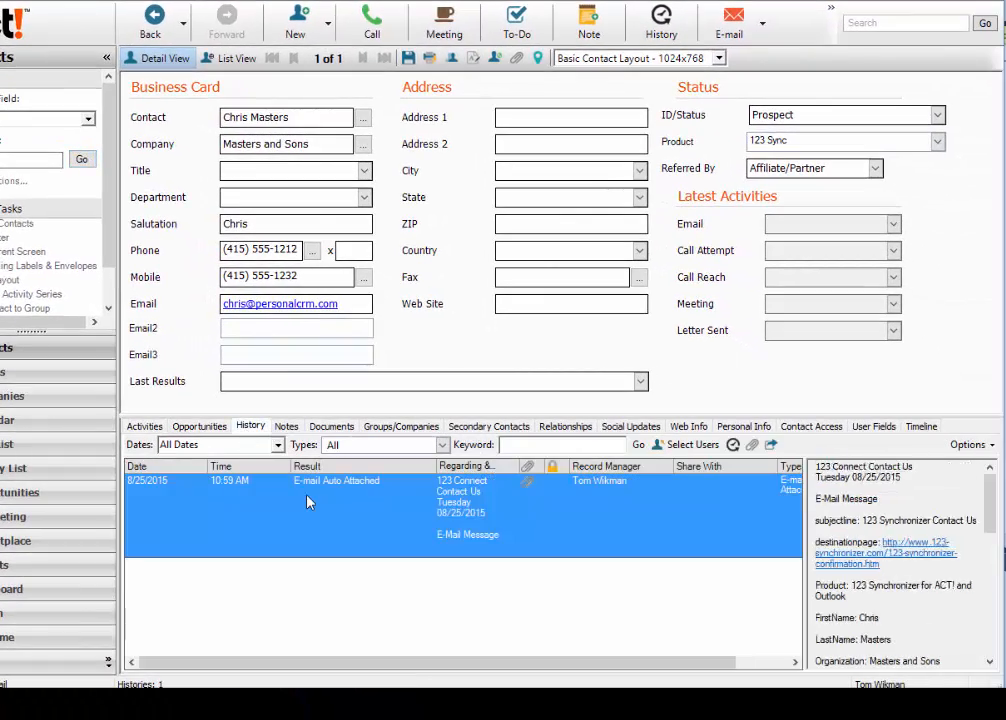
drag(989, 505, 975, 470)
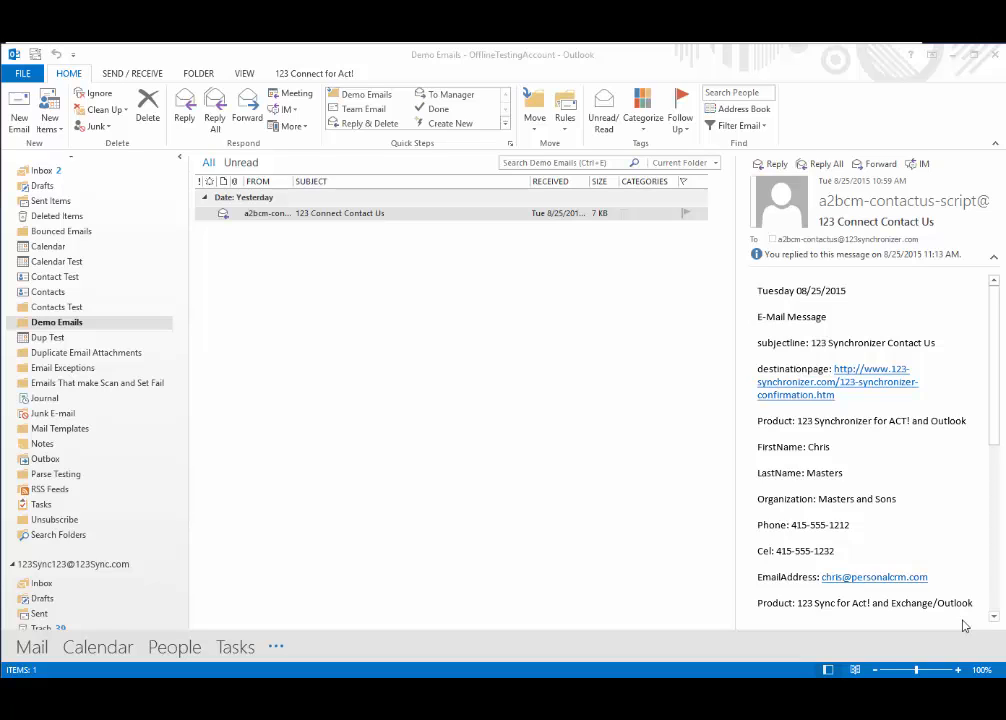
Switch to Outlook, start creating or updating a contact from the 123 Connect Contact Us email, and scan it into the form.
click(522, 214)
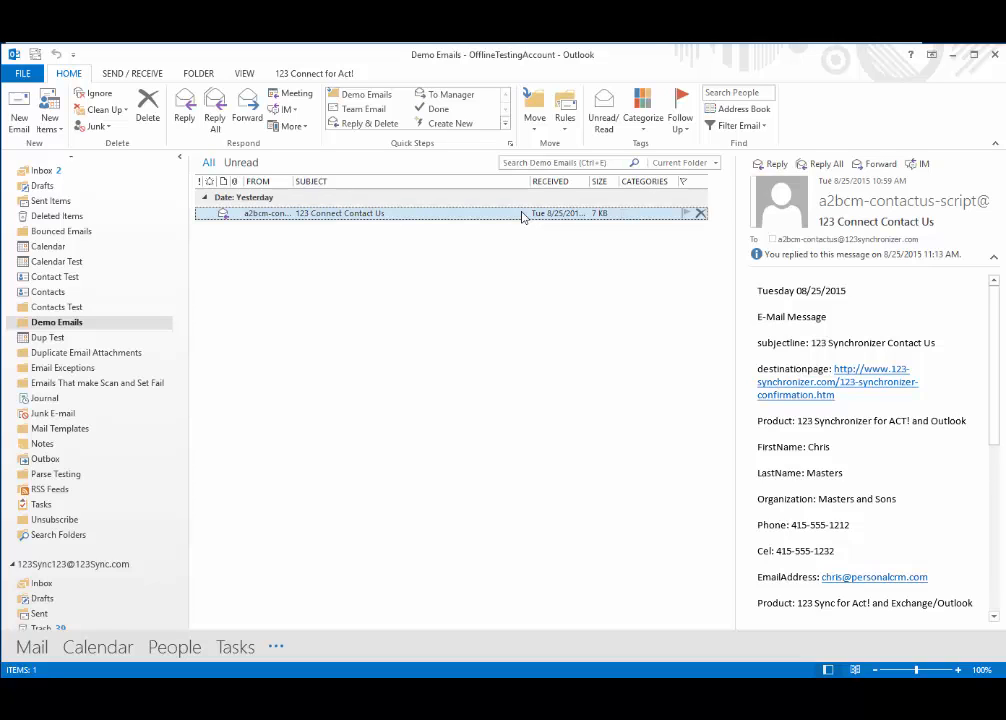
click(297, 79)
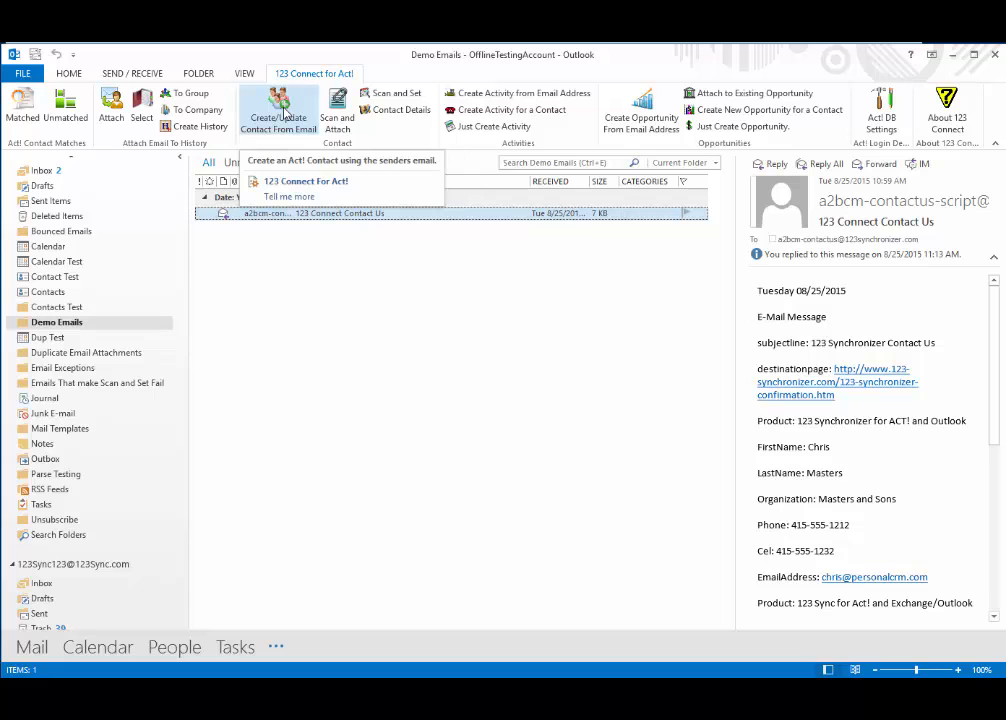
click(283, 113)
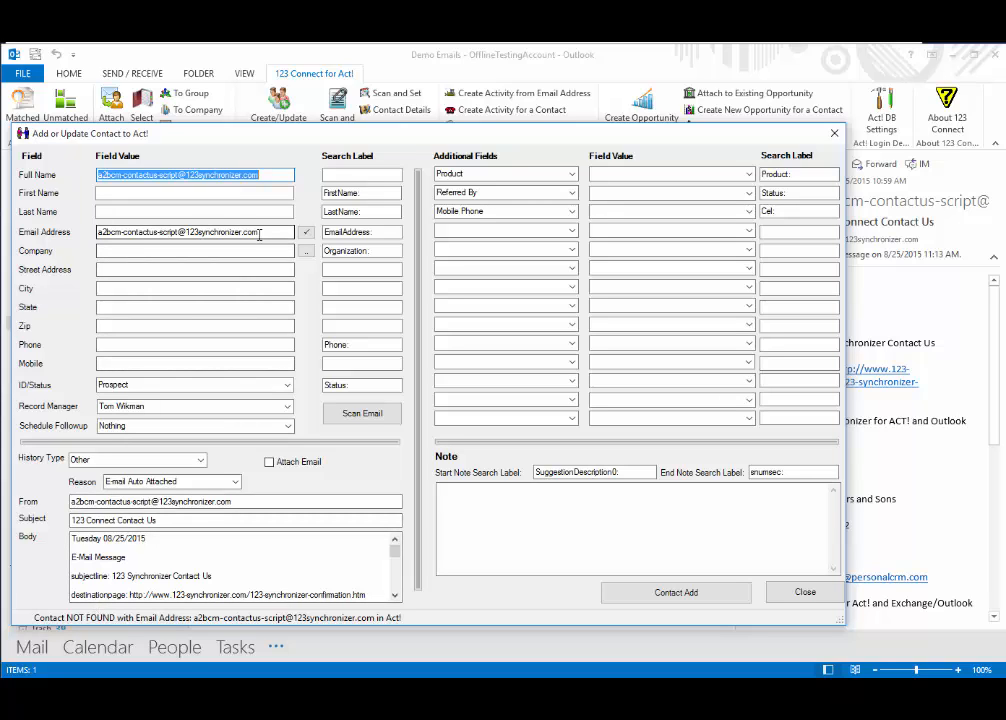
drag(259, 235, 96, 232)
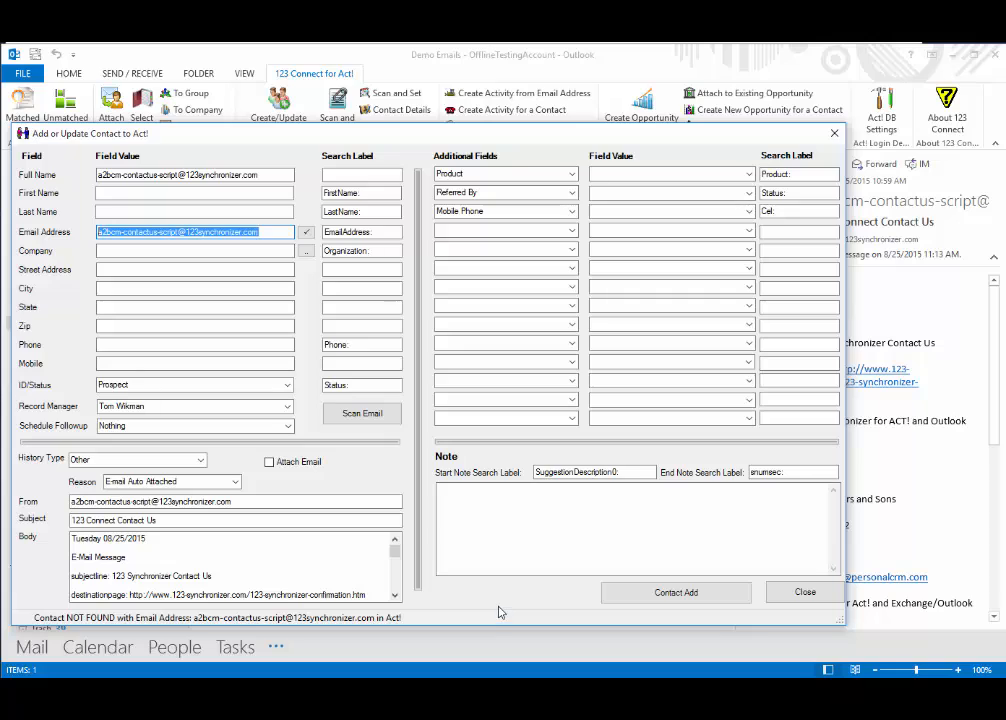
click(341, 422)
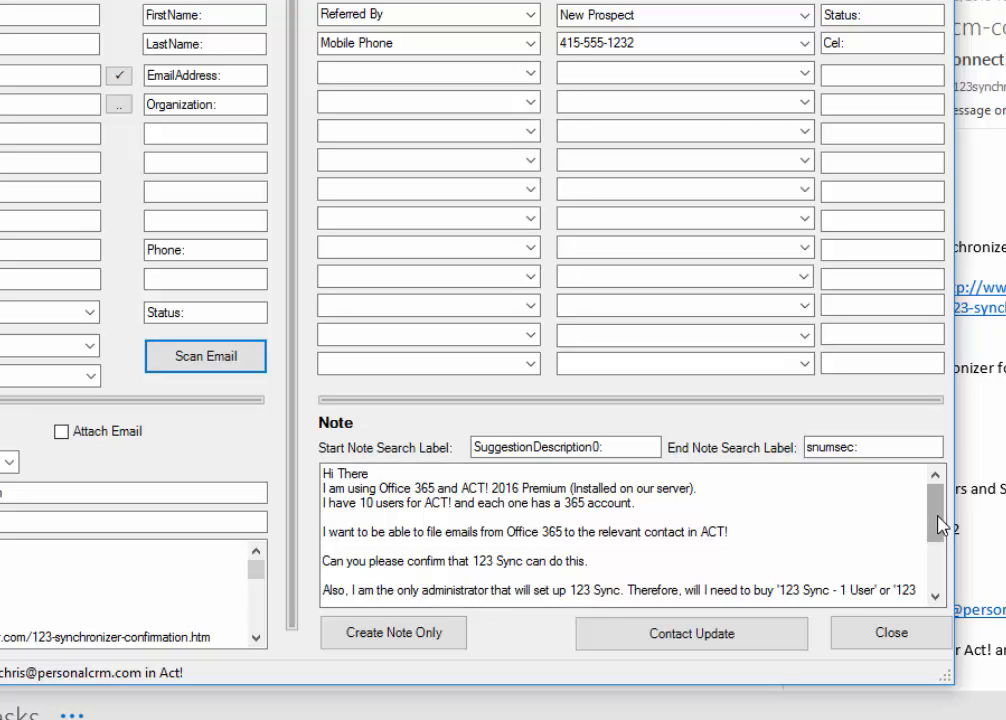
Check the note text and its SuggestionDescription0: and snumsec: search labels, and create only the note for the existing contact.
mouse_move(939, 525)
mouse_down()
mouse_move(944, 583)
mouse_move(940, 512)
mouse_up()
drag(621, 448, 474, 447)
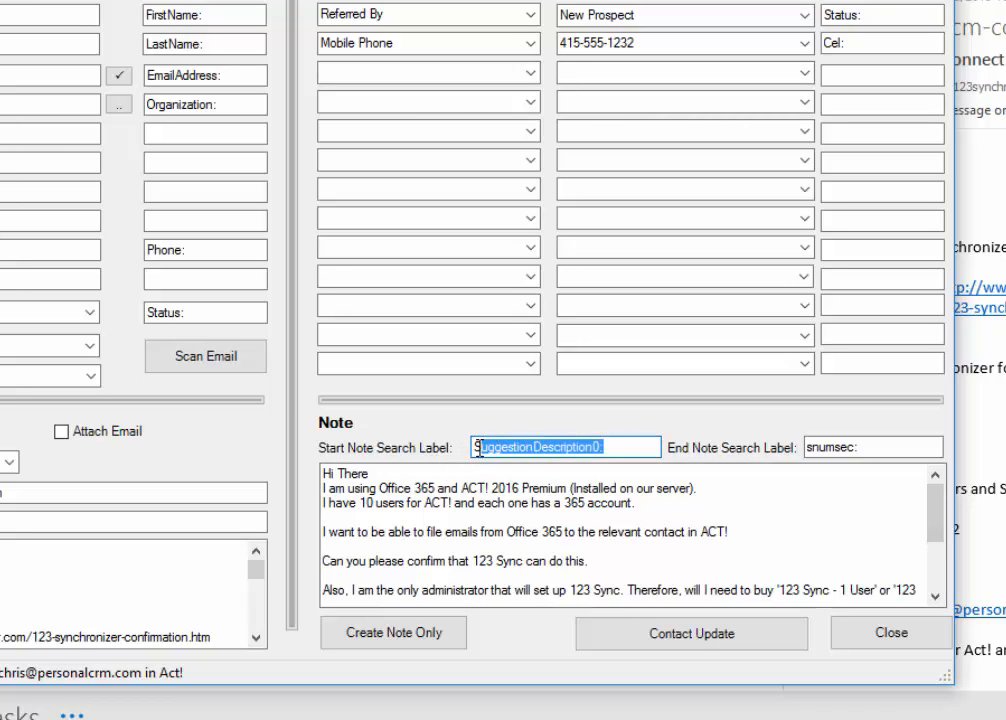
drag(873, 447, 763, 449)
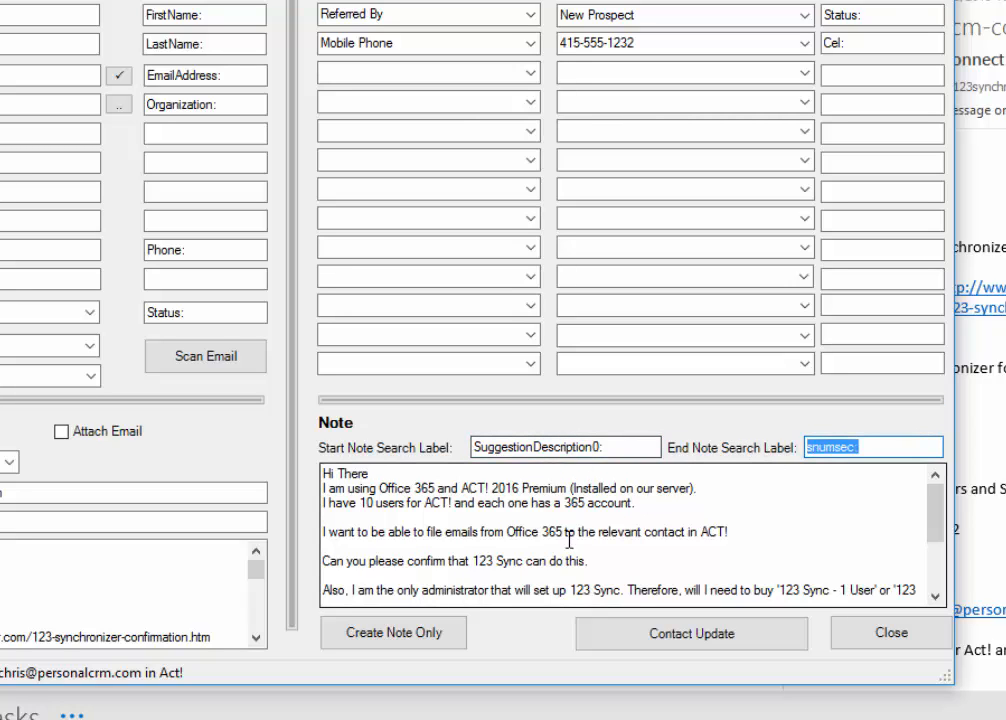
click(404, 652)
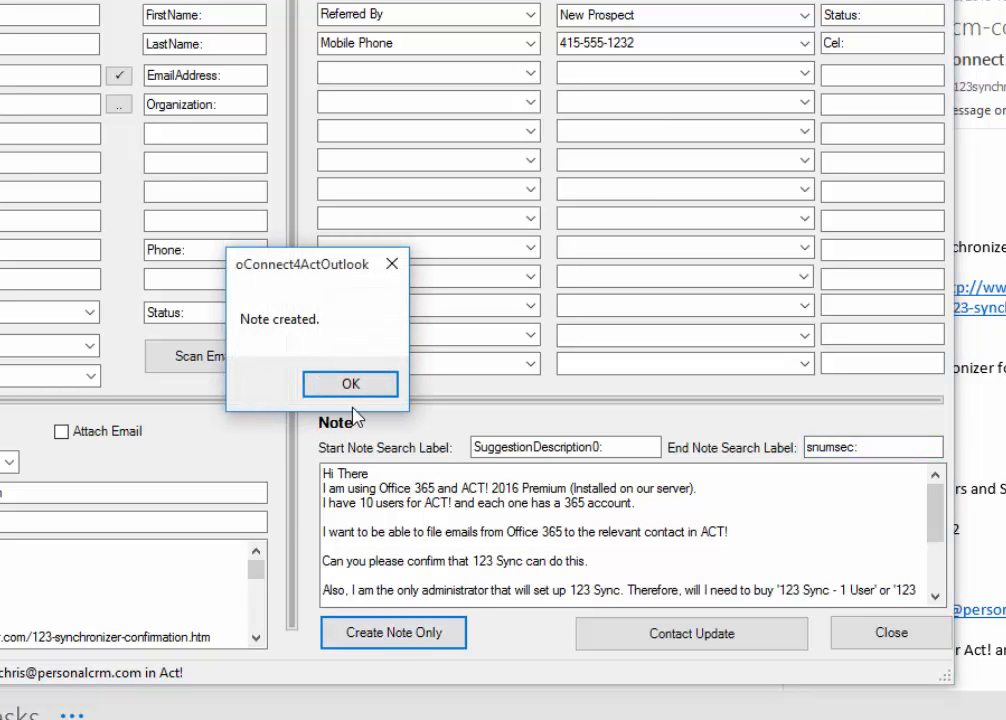
click(349, 385)
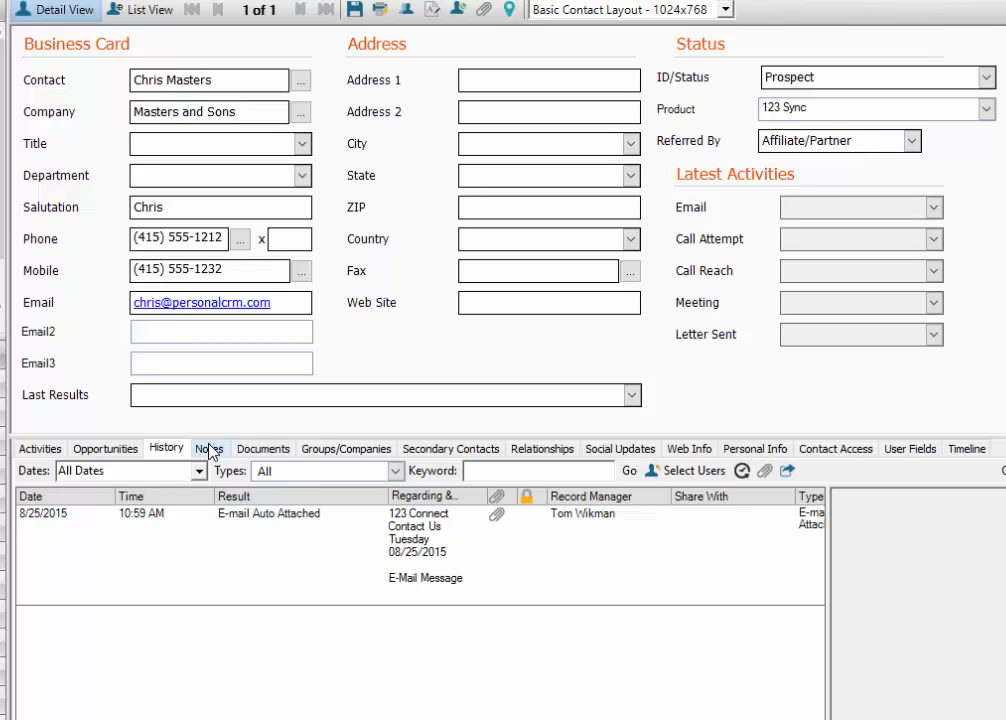
Switch to Act! and view the newly created note on the contact's record.
click(210, 451)
click(297, 562)
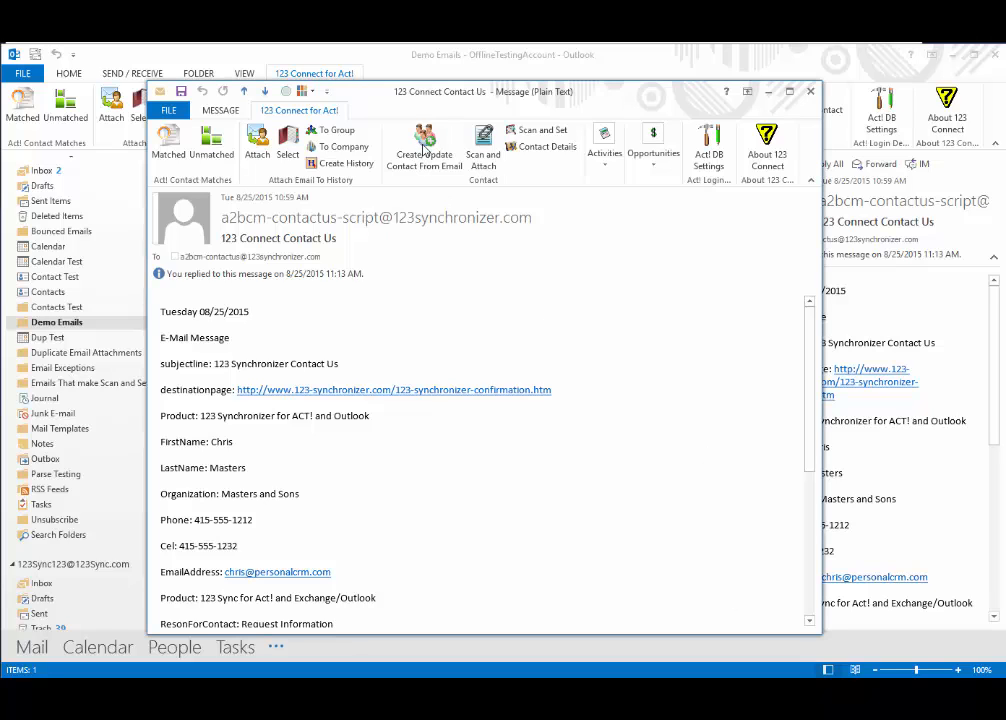
Reopen the contact form from the opened 123 Connect Contact Us message and scan the email to match the existing contact.
click(424, 150)
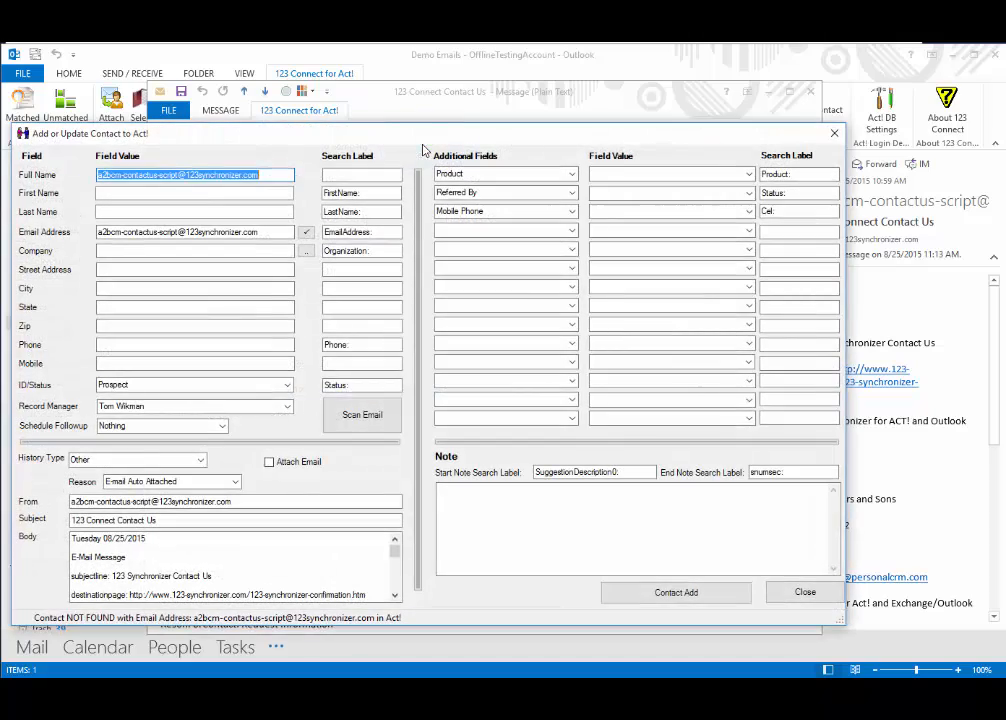
drag(413, 136, 440, 115)
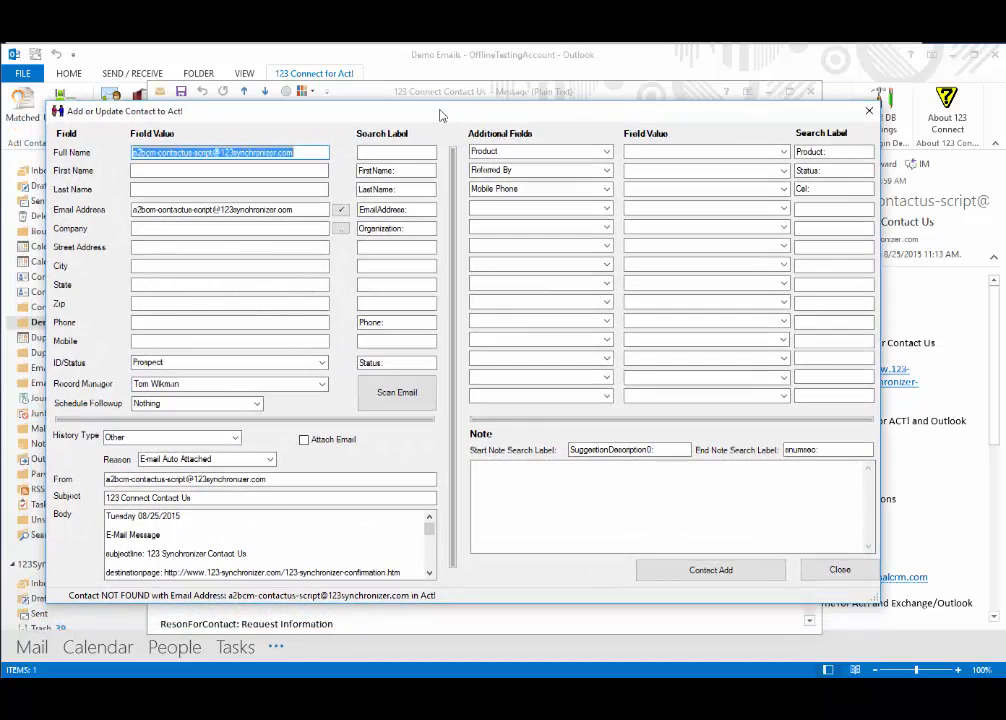
click(394, 393)
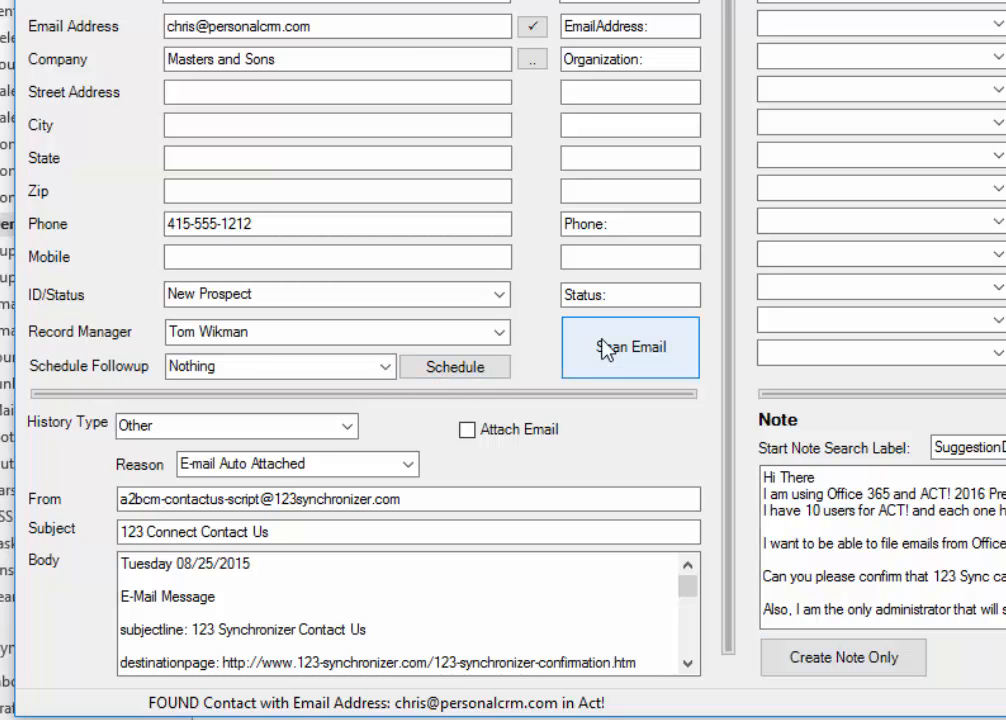
drag(314, 27, 122, 27)
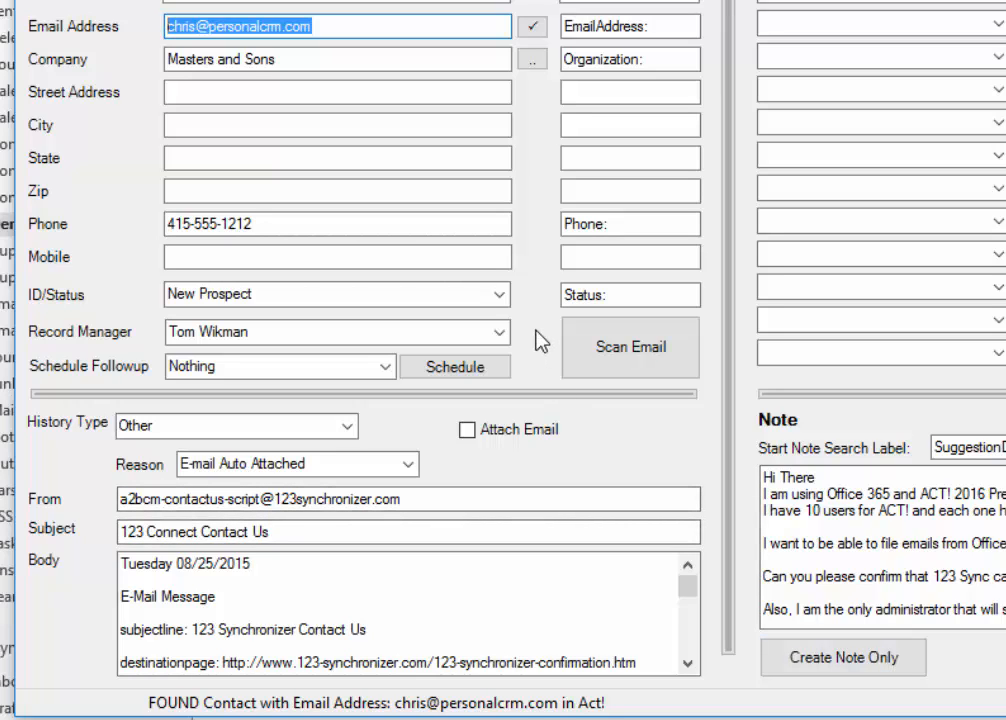
Schedule a follow-up call for the contact regarding "Let's try to make the sale" with the details "CLose this sale!!!".
click(460, 370)
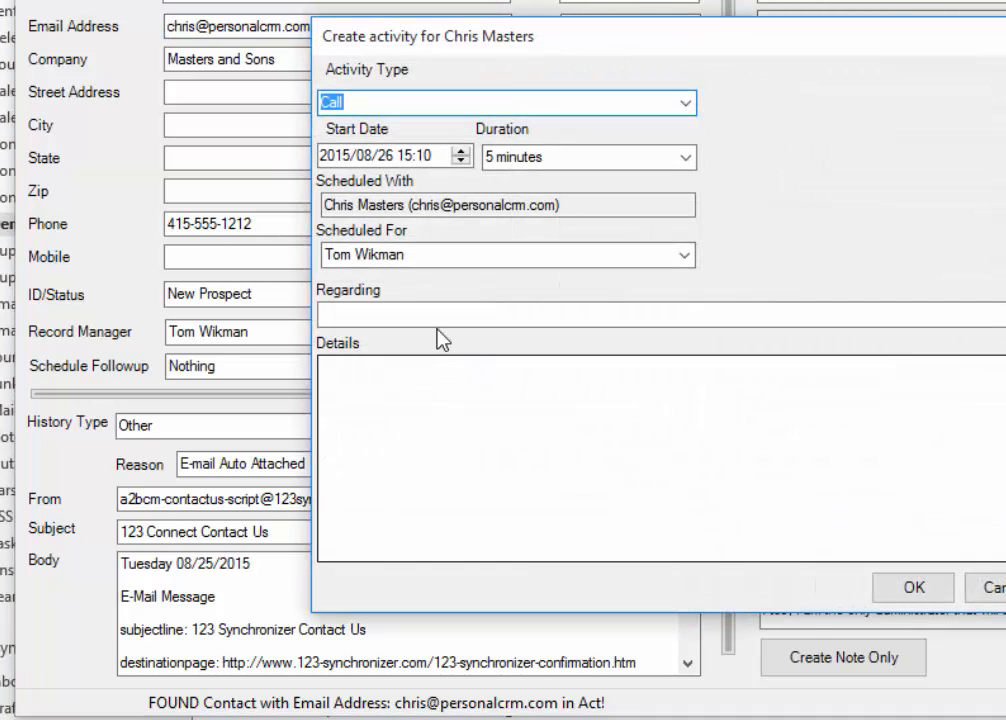
click(528, 315)
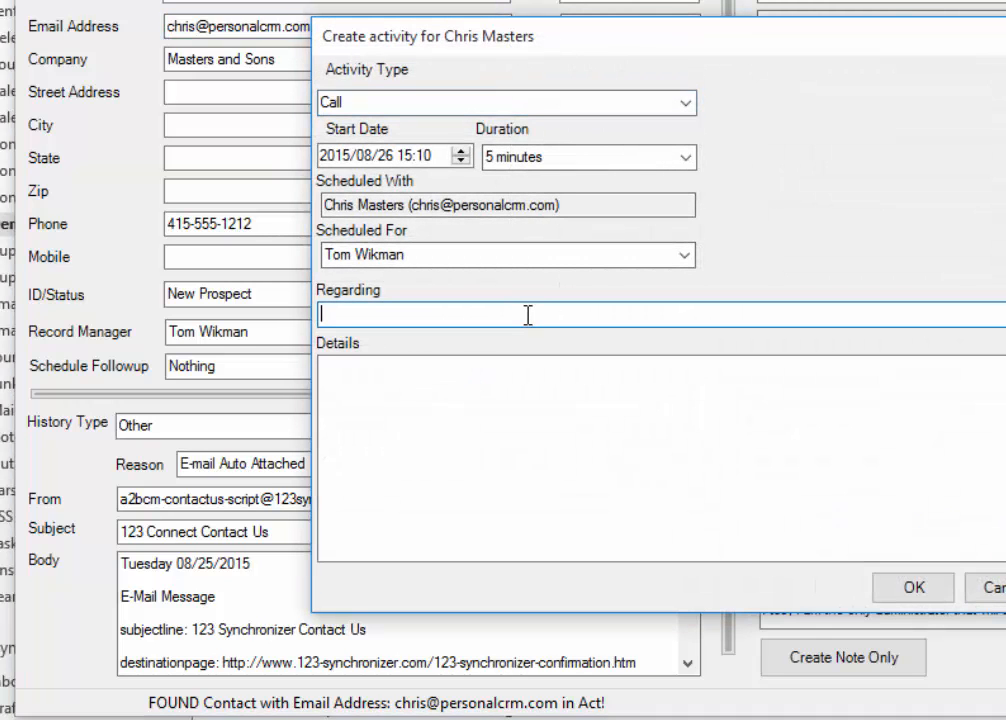
text(Let's t)
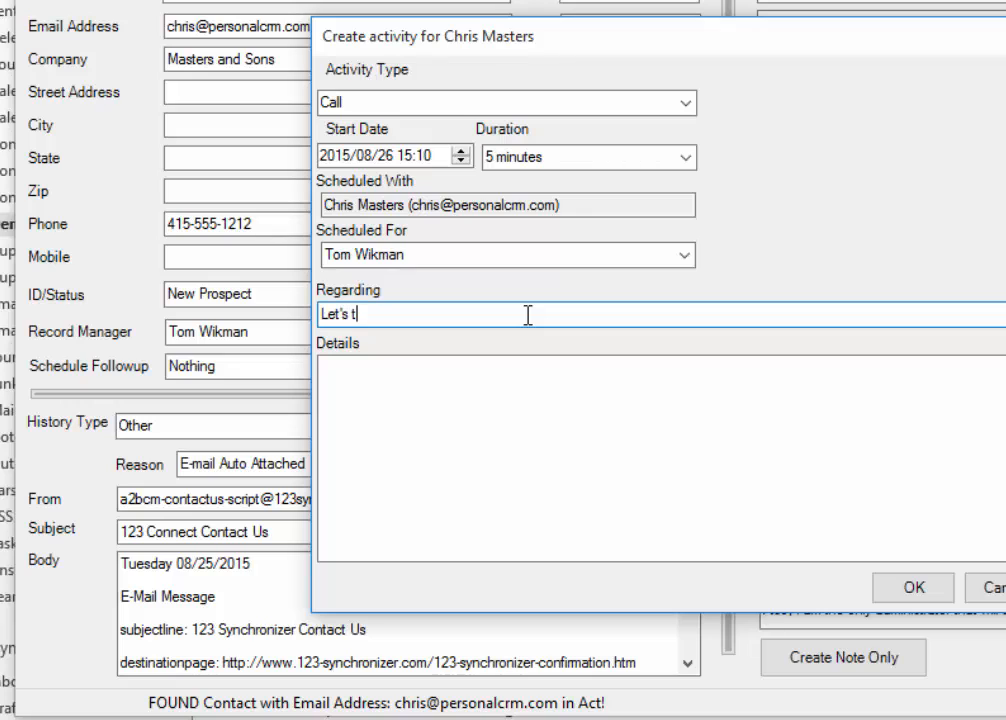
text(ry to make the sale)
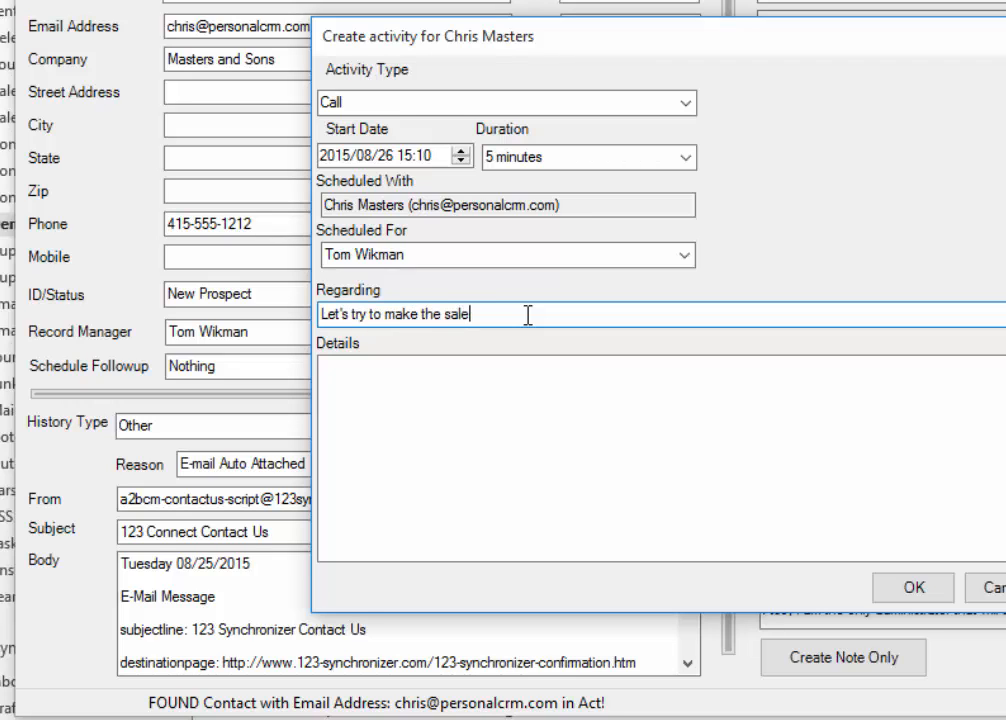
click(496, 389)
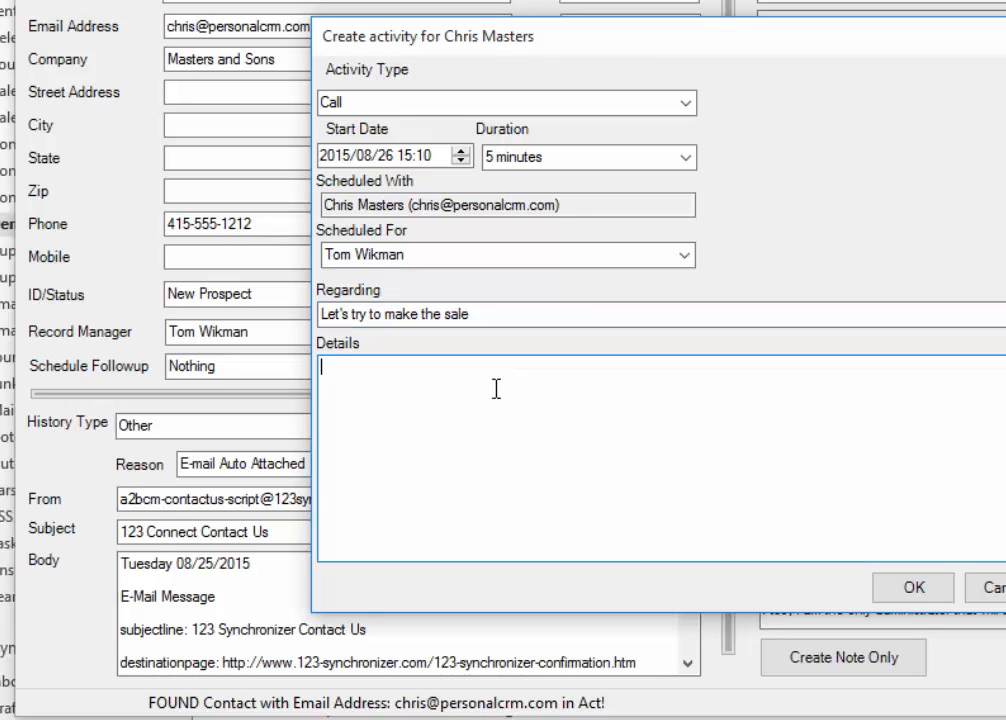
text(CLose this sal)
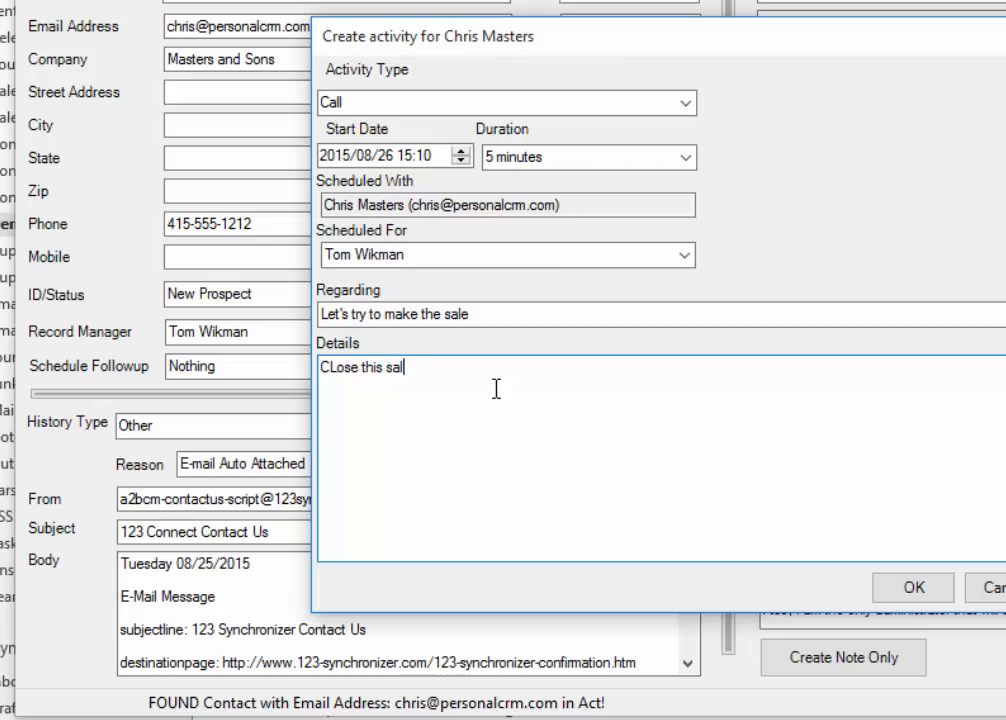
text(e!!!)
click(898, 587)
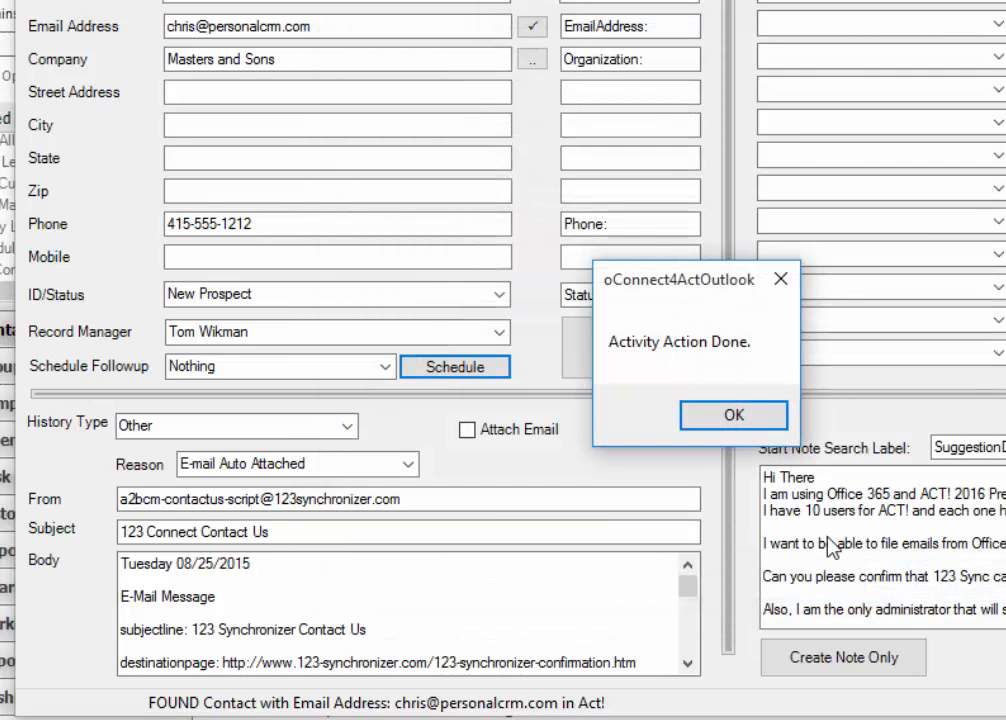
click(719, 430)
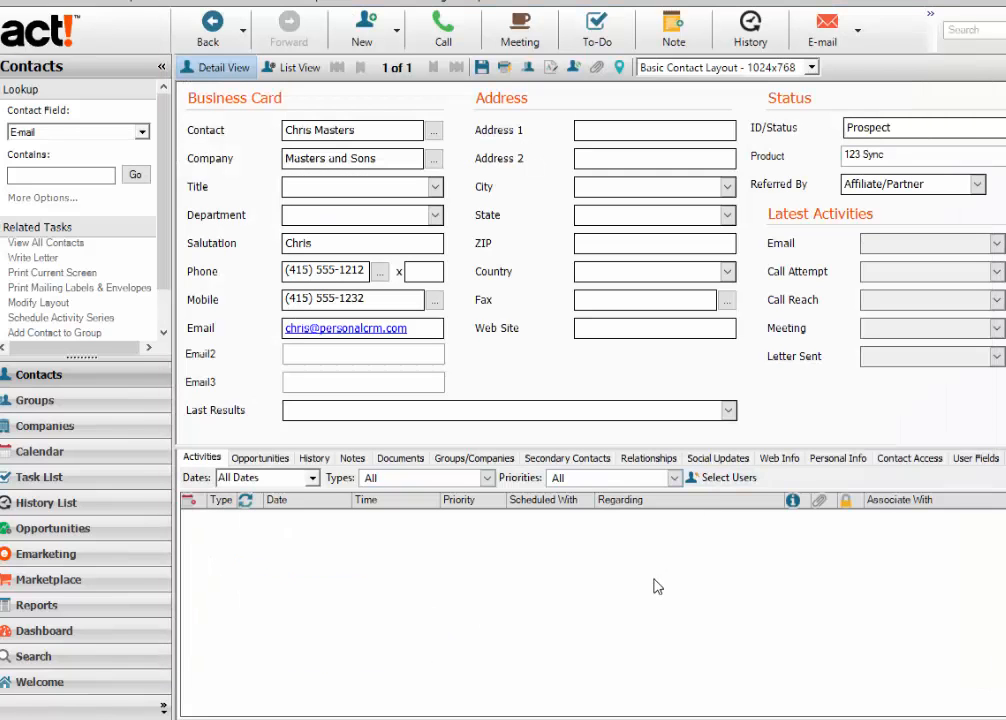
Open the scheduled call from the contact's activities in Act! and view its details text.
click(407, 518)
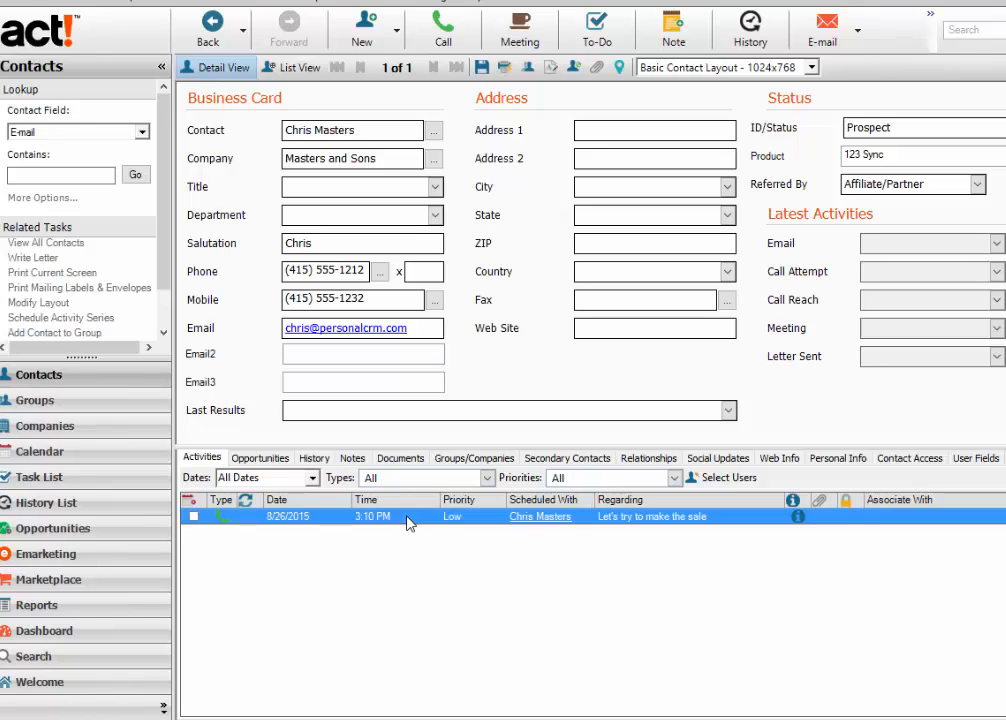
double_click(407, 518)
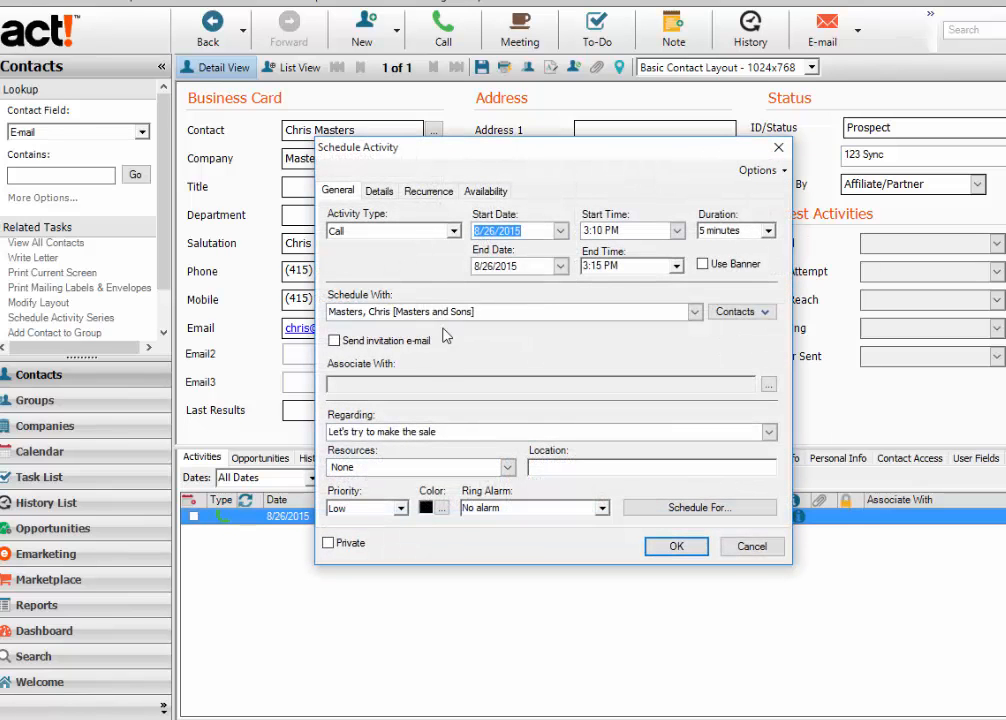
click(379, 191)
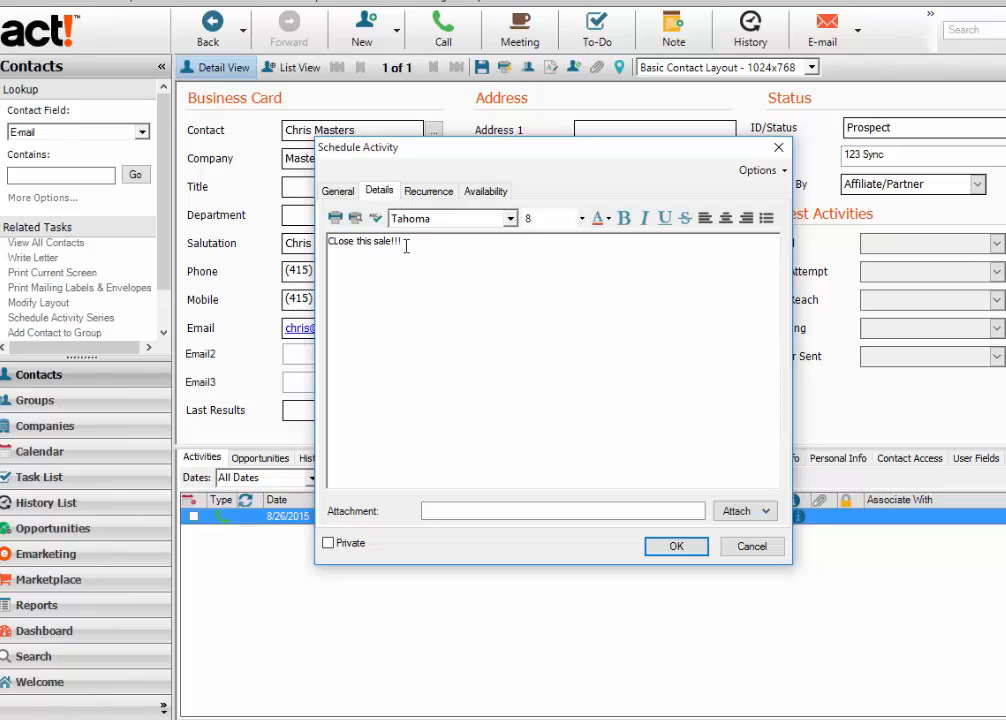
Check the scheduled call's general details, cancel out of the activity and display the groups list.
click(334, 190)
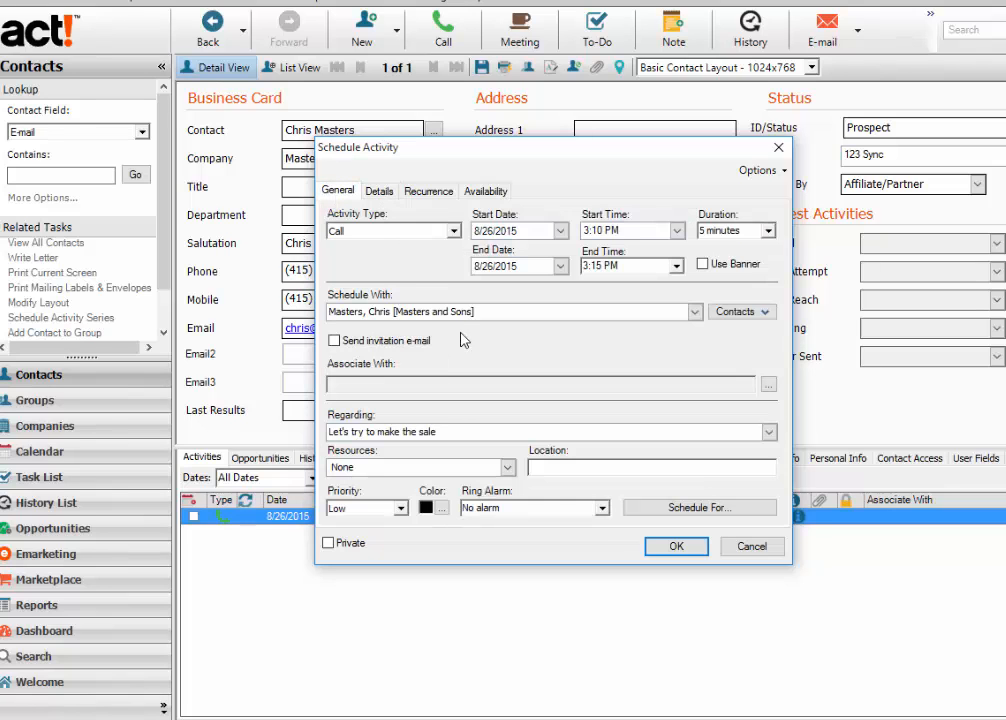
click(773, 549)
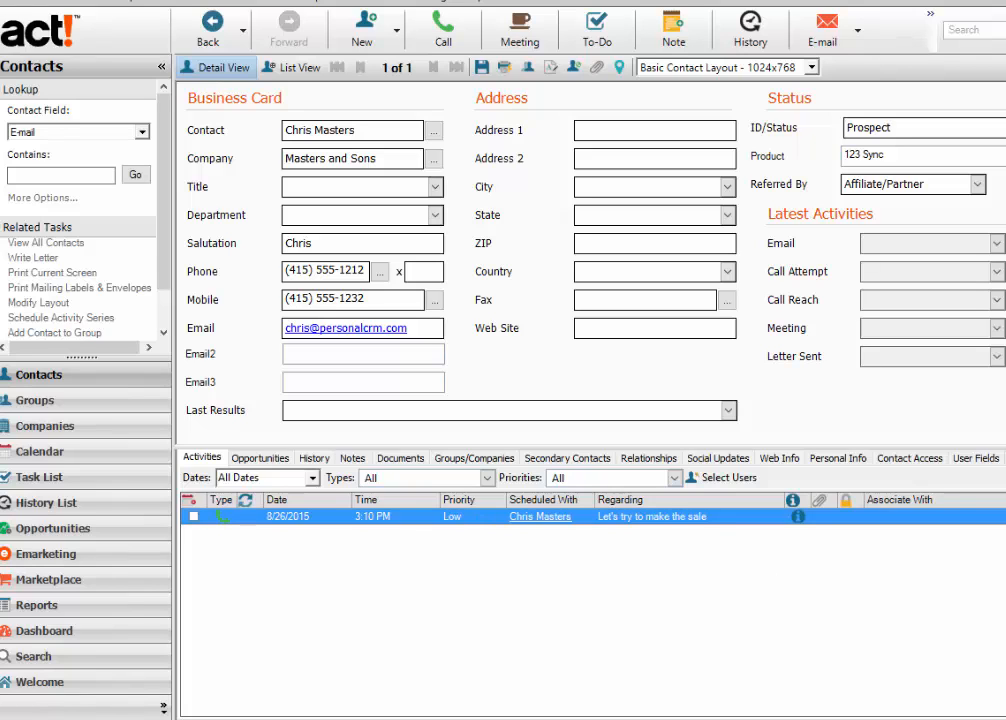
click(35, 400)
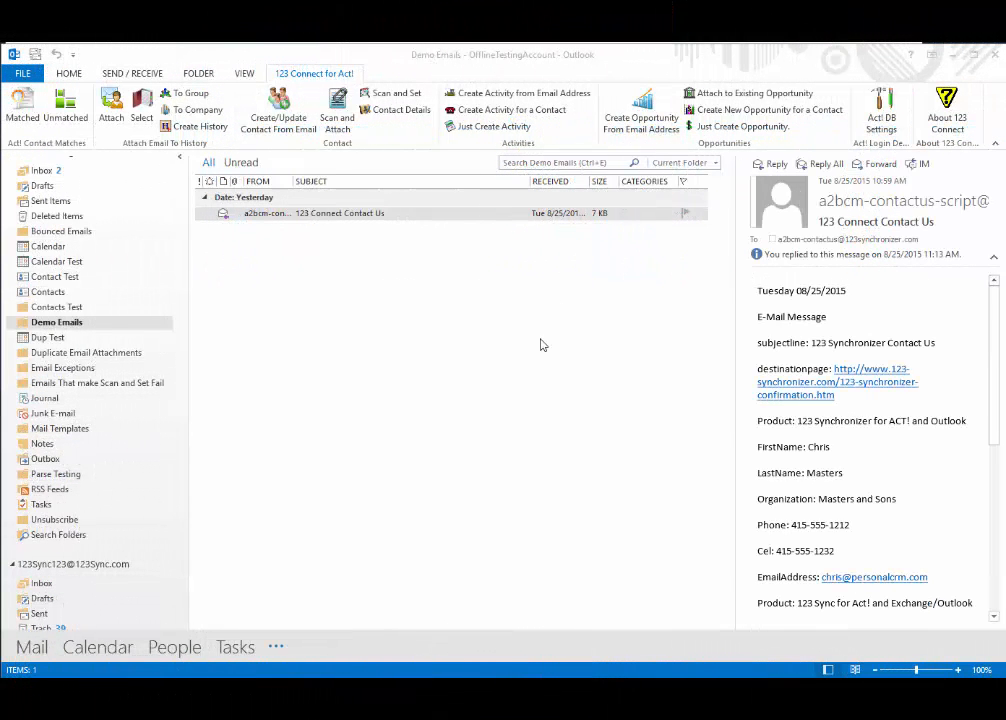
Switch to Outlook, reopen the contact form from the 123 Connect Contact Us message and scan the email into its fields.
double_click(477, 213)
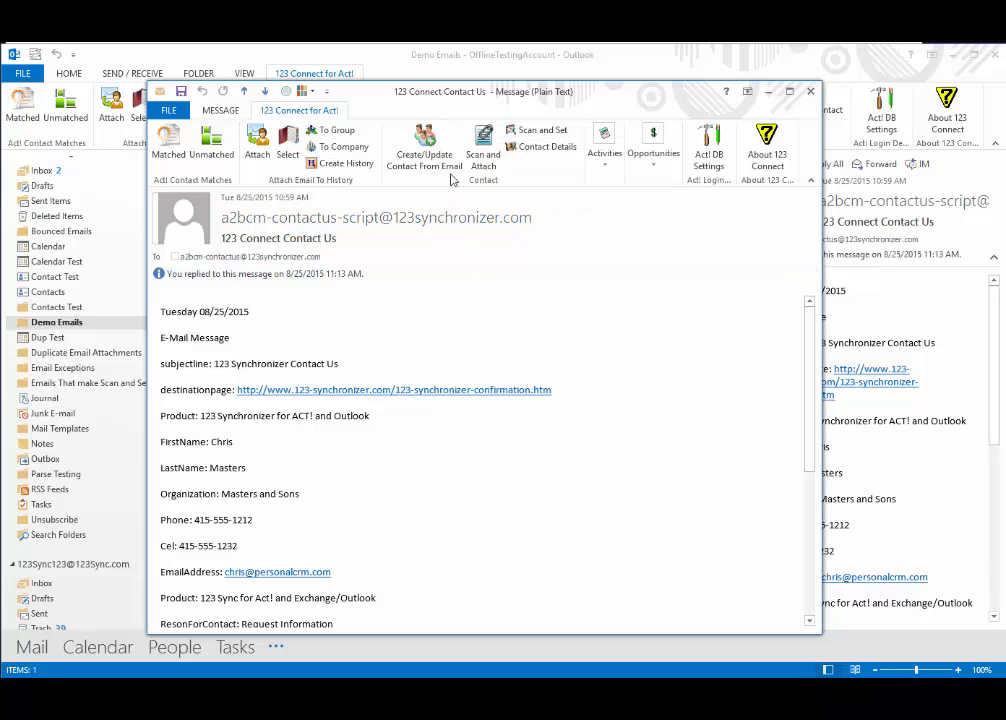
click(425, 145)
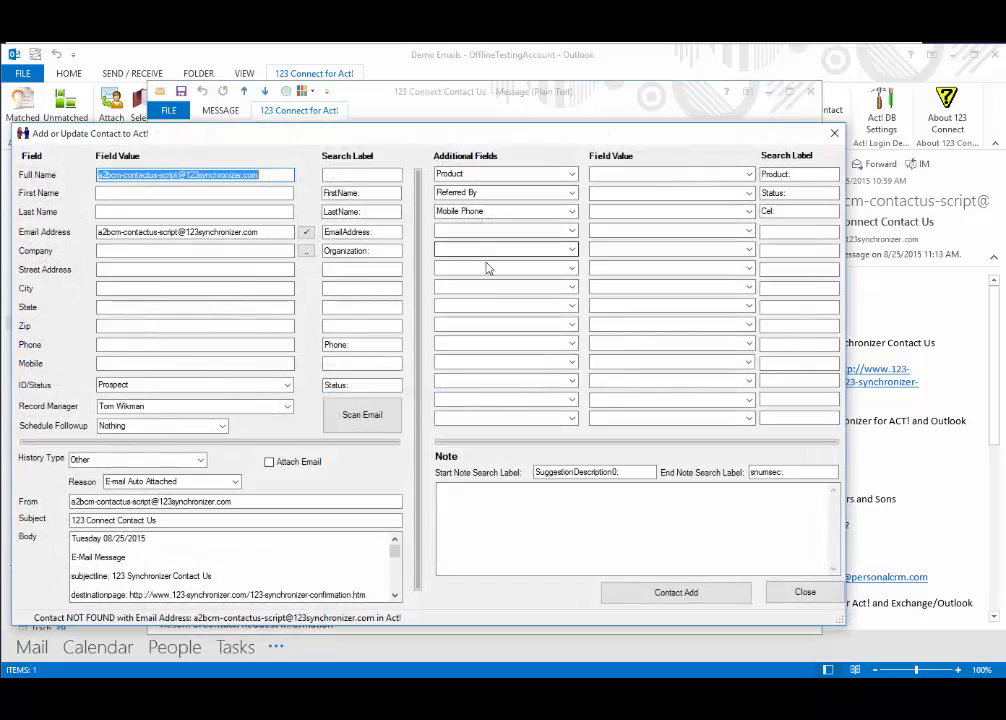
click(367, 422)
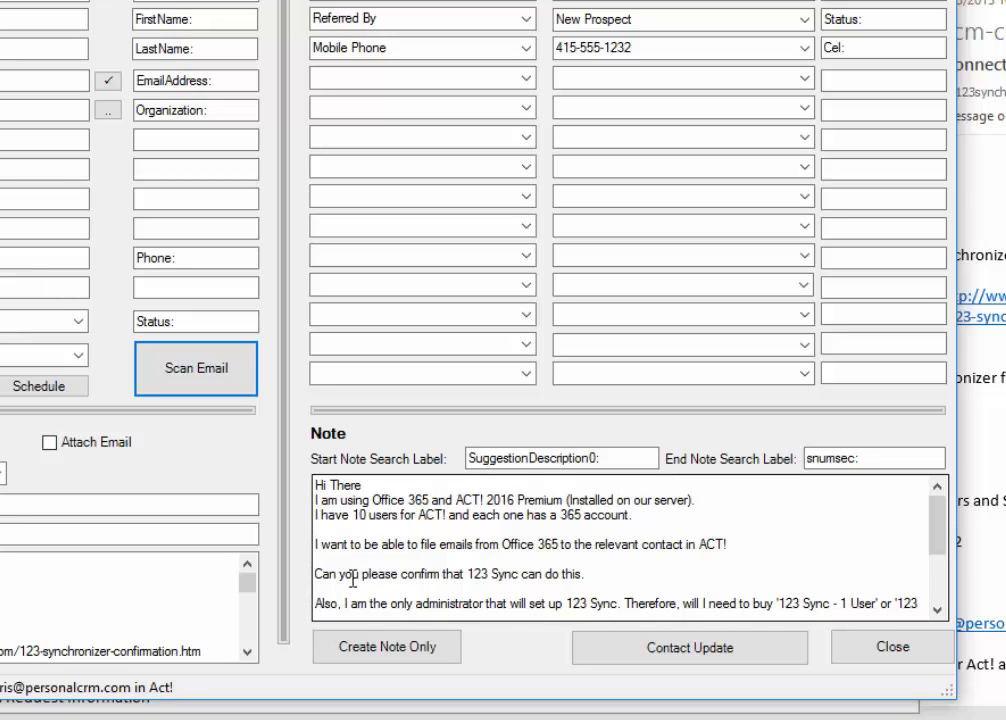
Examine the scanned note text through to its end and return to its beginning.
click(428, 517)
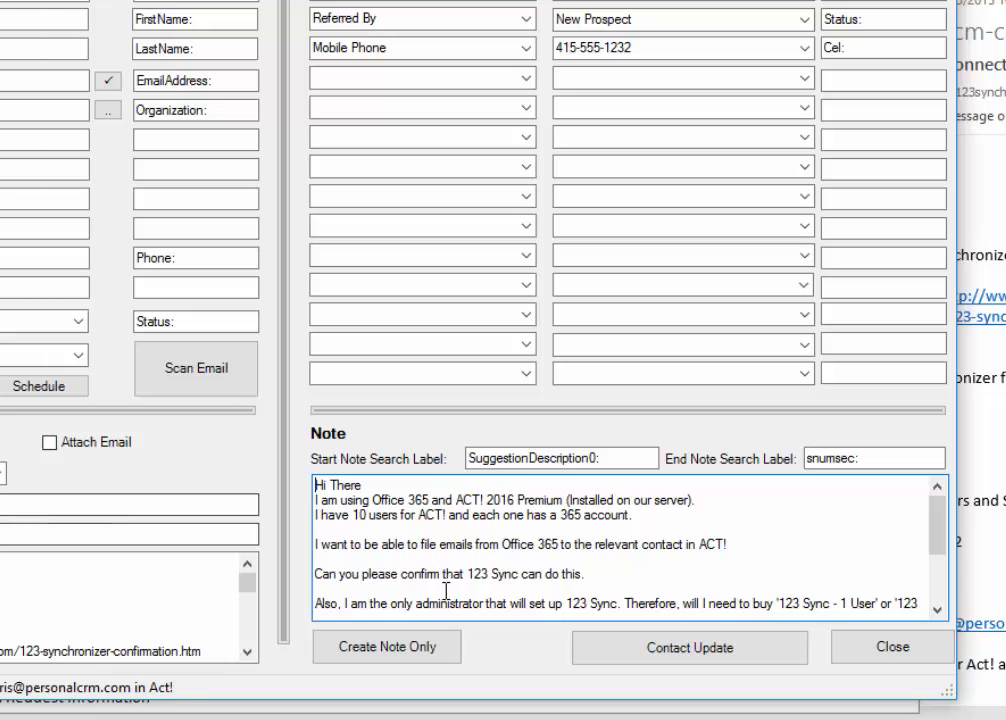
key(shift+Down)
key(shift+Down)
key(shift+Down)
key(shift+Down)
key(ctrl+shift+End)
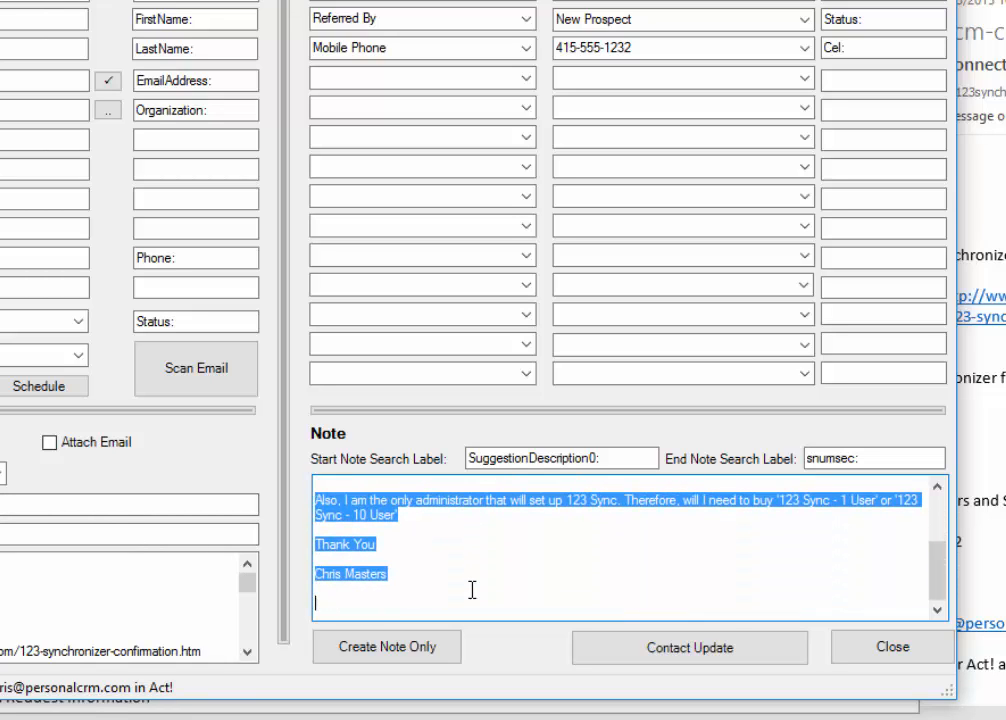
key(Up)
key(Up)
key(Up)
key(Up)
key(Up)
key(Up)
key(Up)
key(Up)
key(Up)
key(Up)
key(Up)
key(Up)
key(Up)
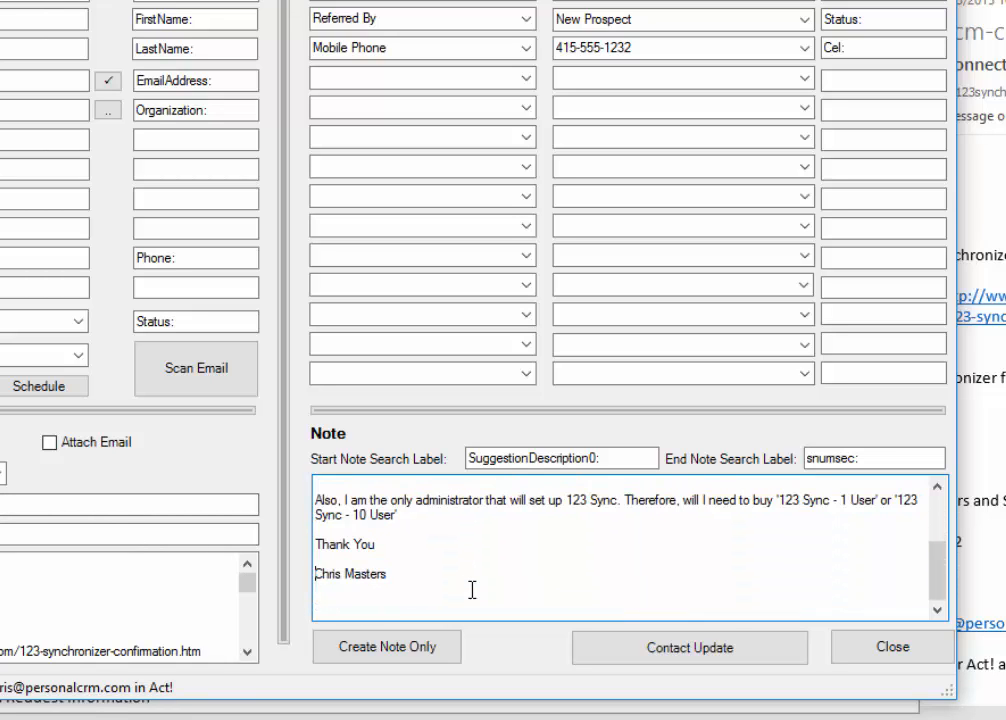
key(Up)
key(Up)
key(Up)
Insert blank lines above the scanned note text and enter "This is a comment from the scan." on the first line.
key(Return)
key(Return)
key(Return)
key(Return)
key(Return)
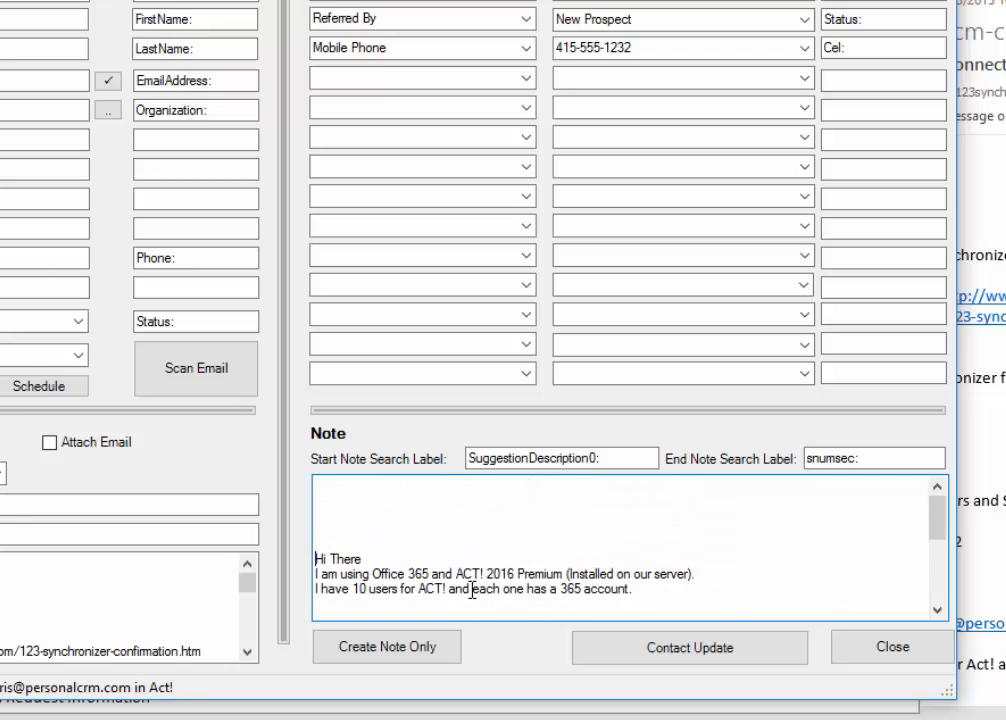
key(Up)
key(Up)
text(This is a comment)
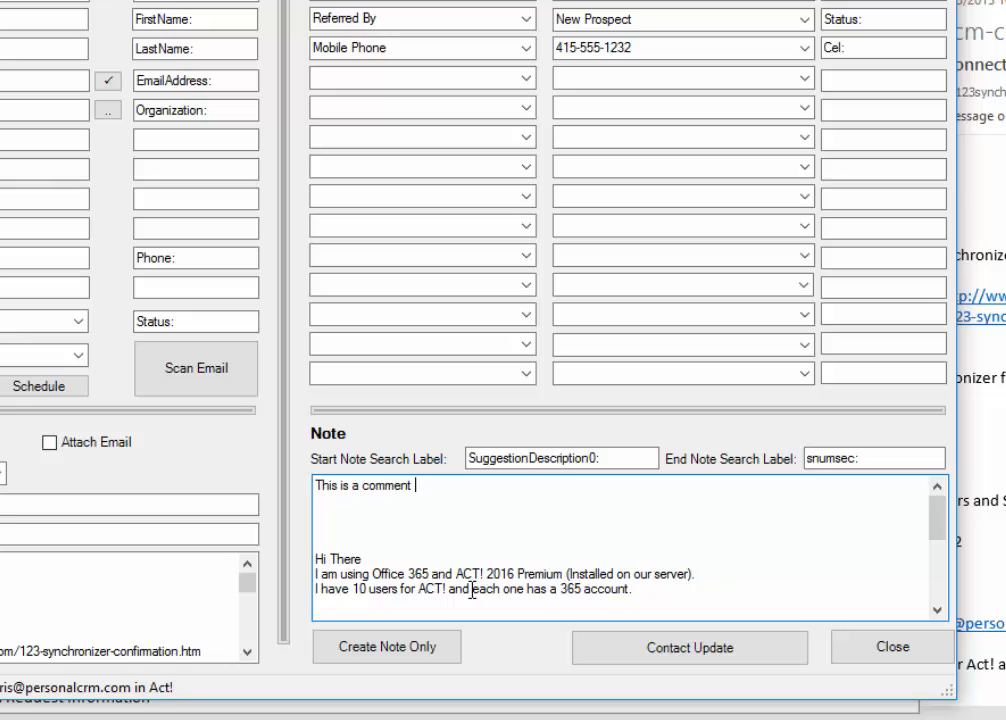
text( from the scan.)
key(Return)
key(Return)
text(lkjads)
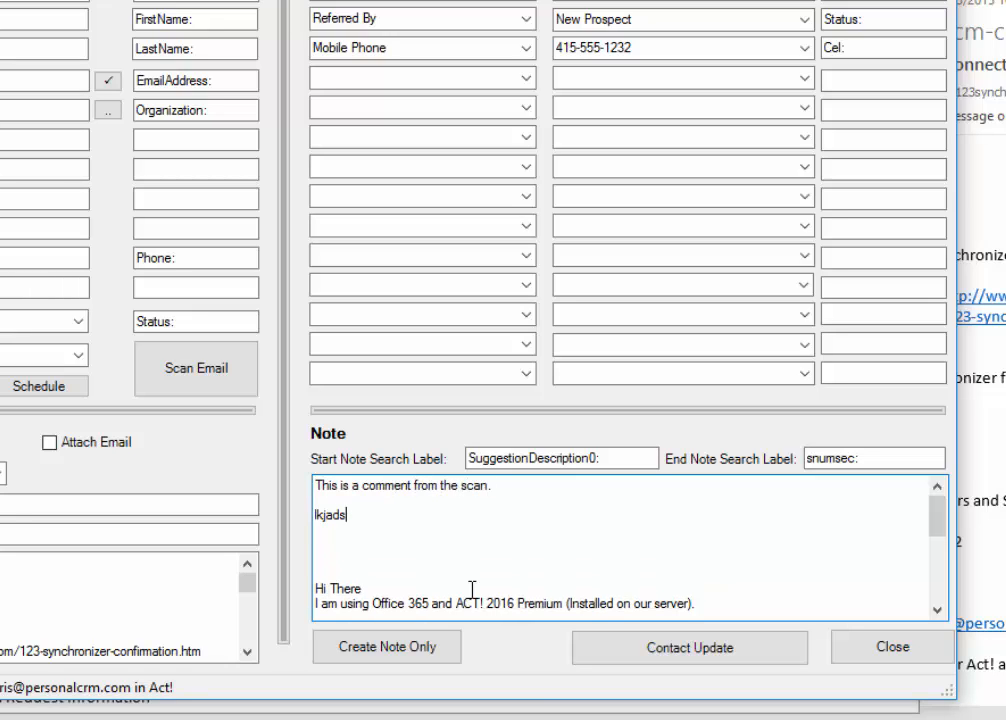
text(jjjj)
key(BackSpace)
key(BackSpace)
key(BackSpace)
key(BackSpace)
key(BackSpace)
key(BackSpace)
key(BackSpace)
key(BackSpace)
key(BackSpace)
key(BackSpace)
key(BackSpace)
key(BackSpace)
key(BackSpace)
key(BackSpace)
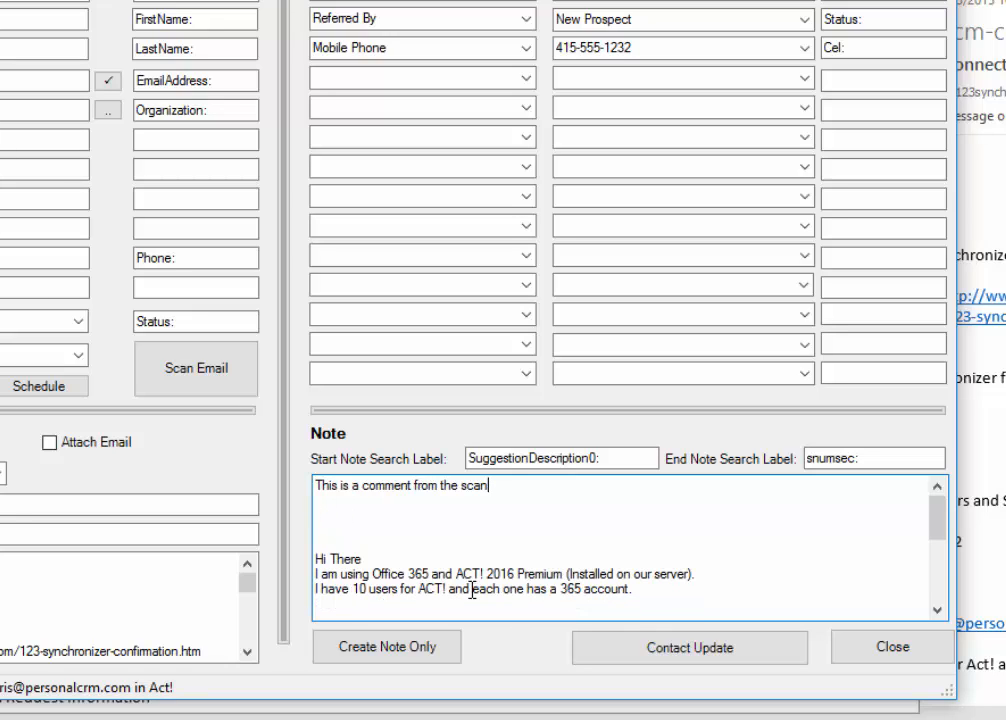
text(-)
key(BackSpace)
Add a long dashed separator line below the comment and create only the note for the contact.
key(Return)
key(Return)
text(-)
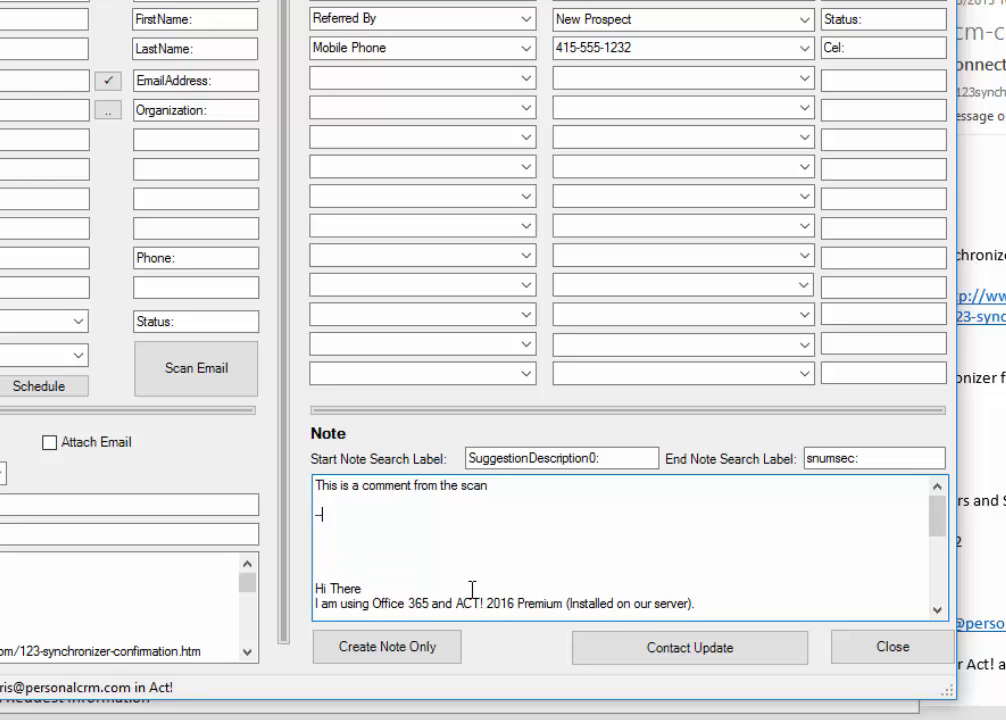
text(-----------------------------------------------------)
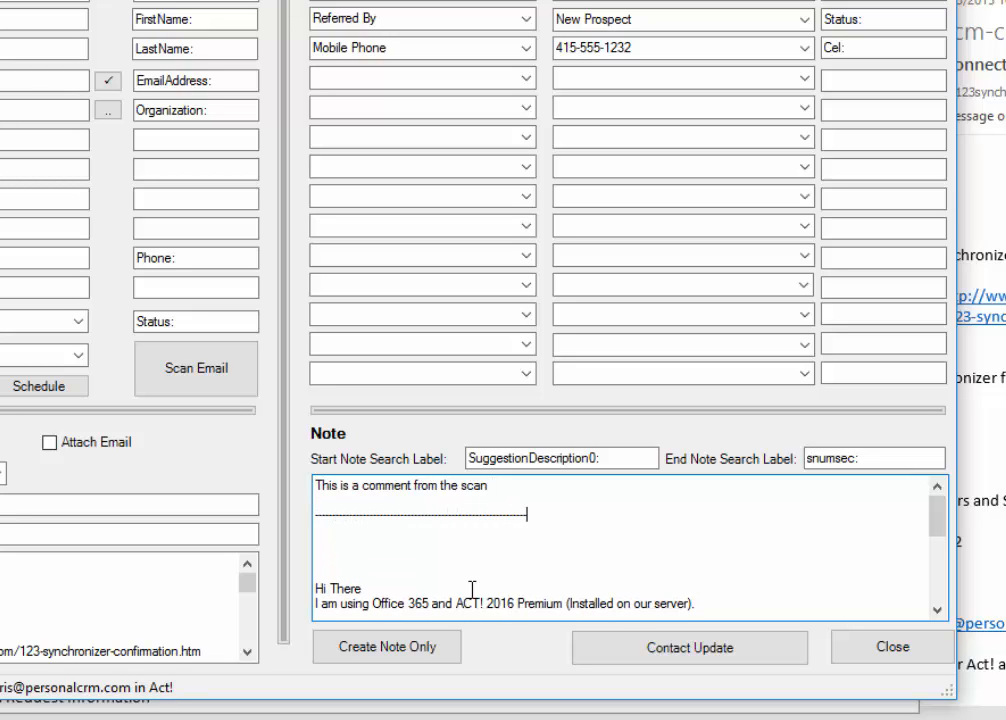
text(---------------------------------------------)
click(381, 655)
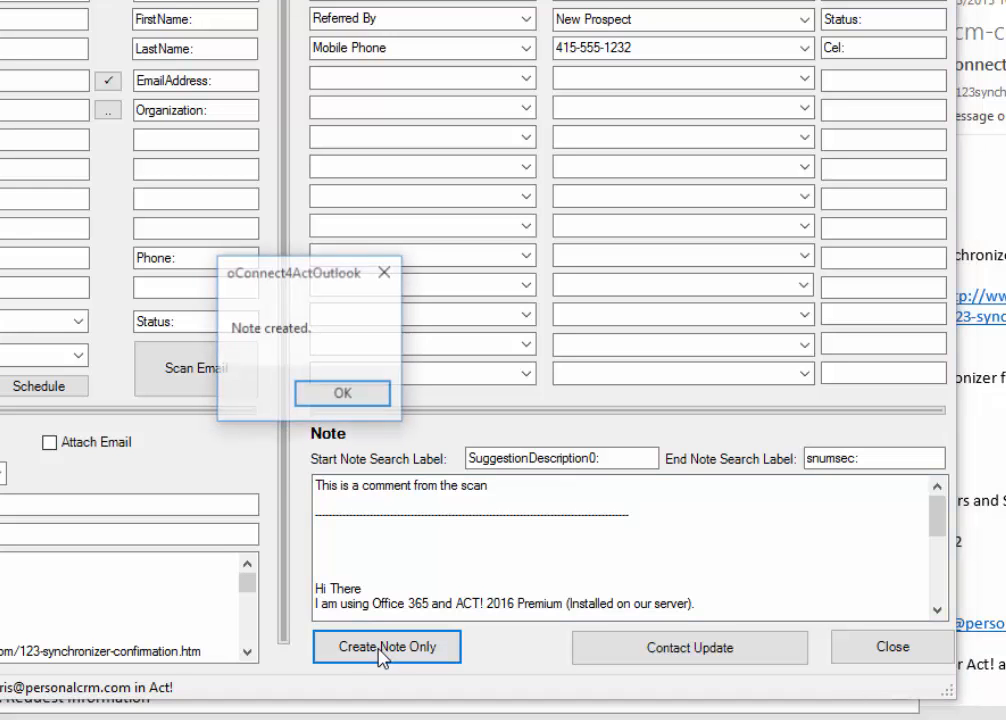
click(344, 395)
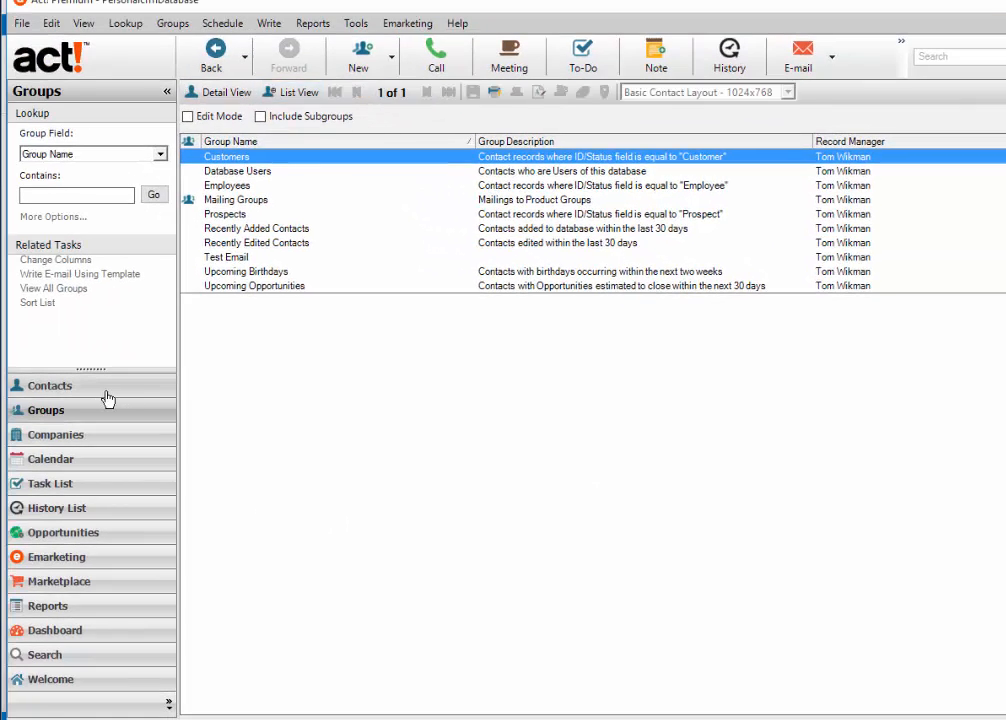
Return to the contact's record in Act! and view the full text of the newest note.
click(107, 393)
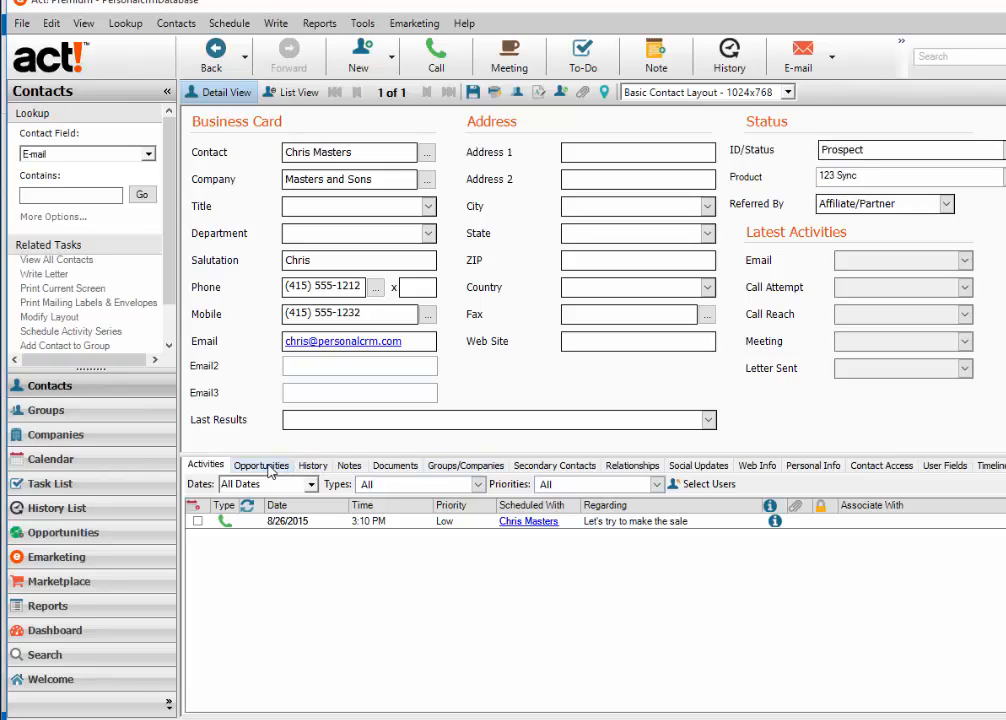
click(349, 466)
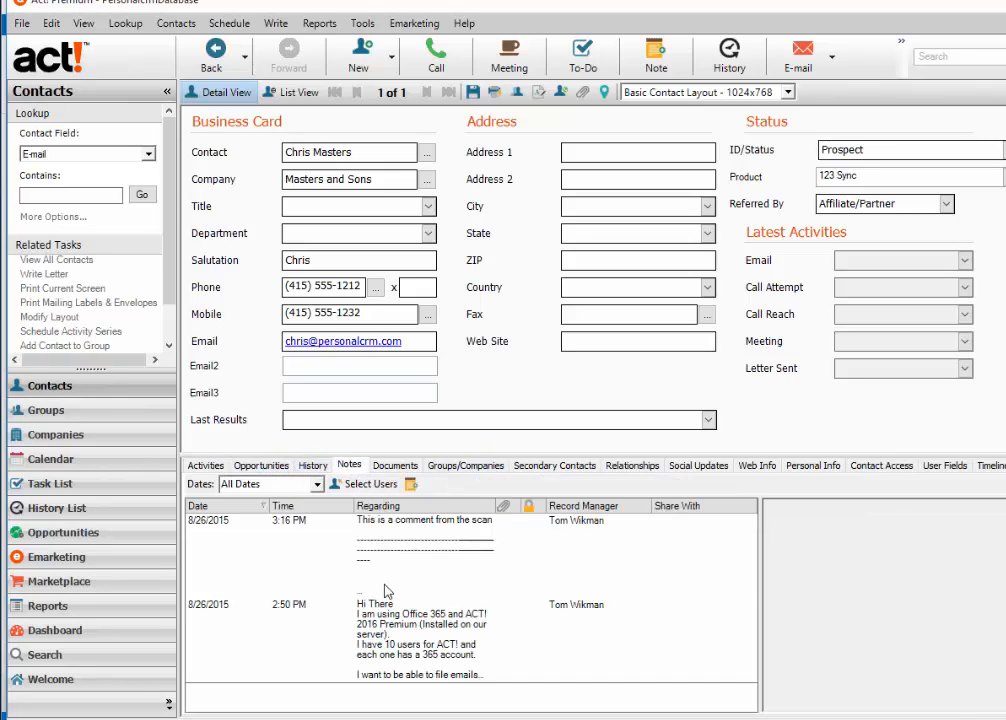
click(401, 548)
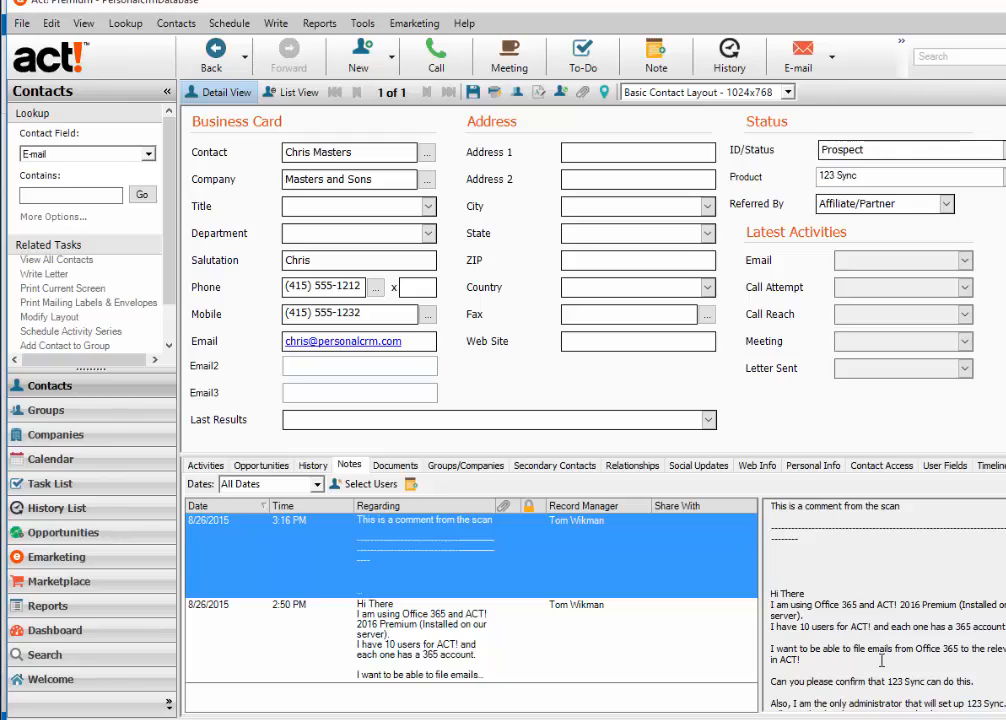